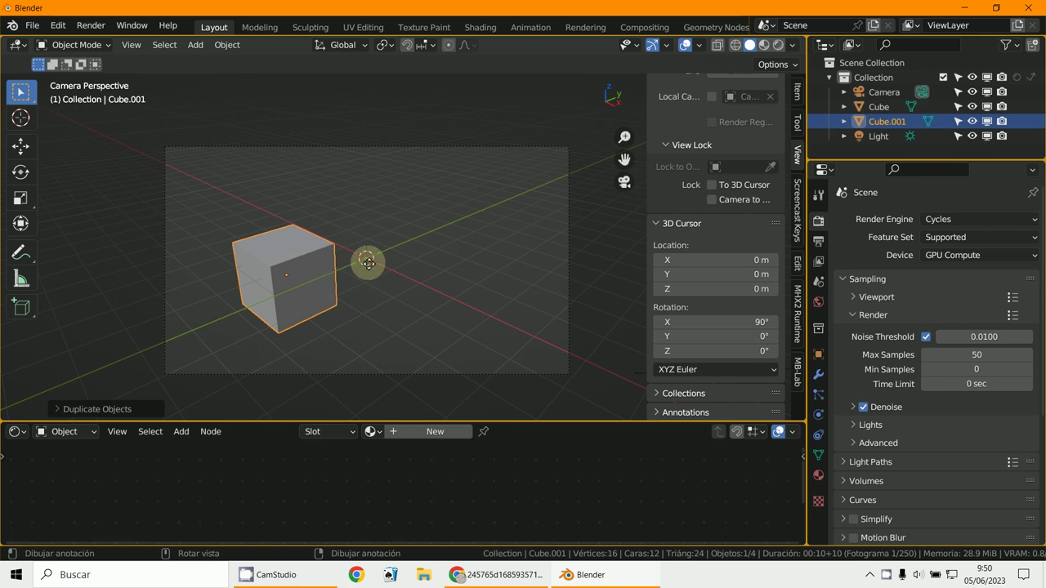
# Place the first cube copy behind the original cube and place a second copy beside it.
pyautogui.click(420, 183)
pyautogui.hotkey('shift', 'd')
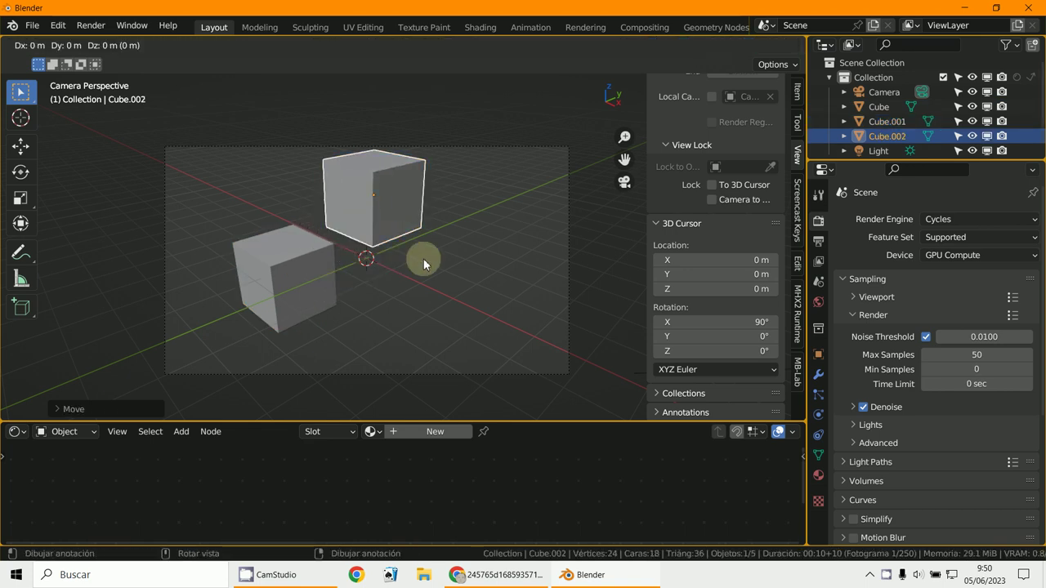
pyautogui.click(466, 276)
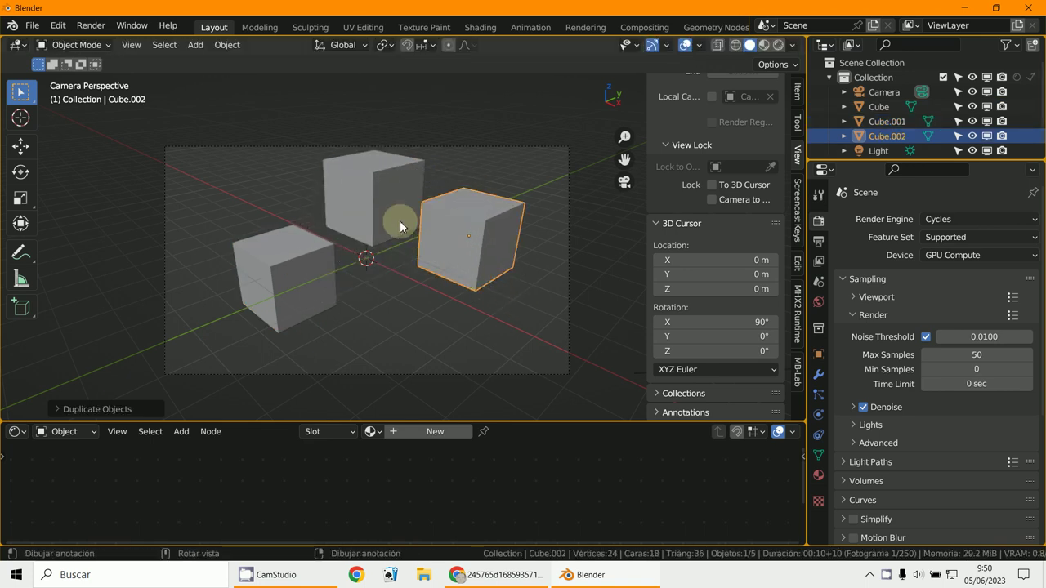
# Scale both cube copies down to less than half the size of the original cube.
pyautogui.click(400, 226)
pyautogui.press('s')
pyautogui.click(382, 216)
pyautogui.click(457, 265)
pyautogui.press('s')
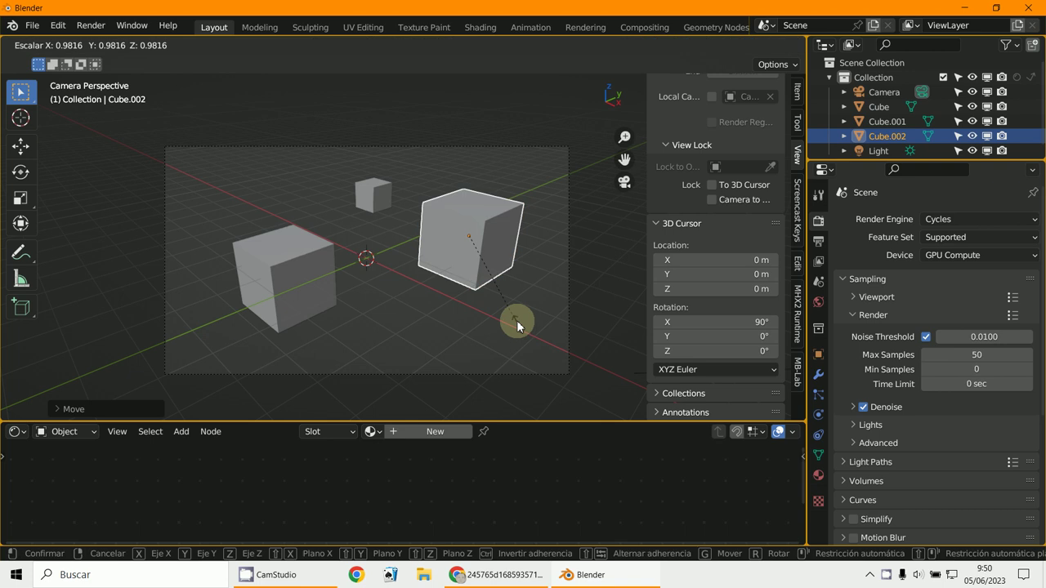
pyautogui.click(471, 279)
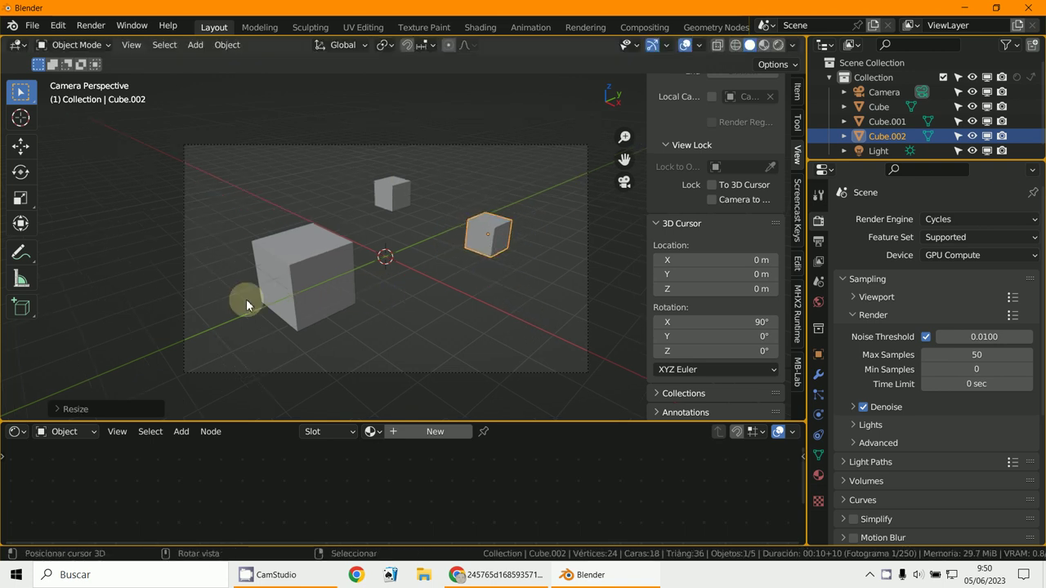
# Rename the large original cube as padre.
pyautogui.click(326, 273)
pyautogui.press('F2')
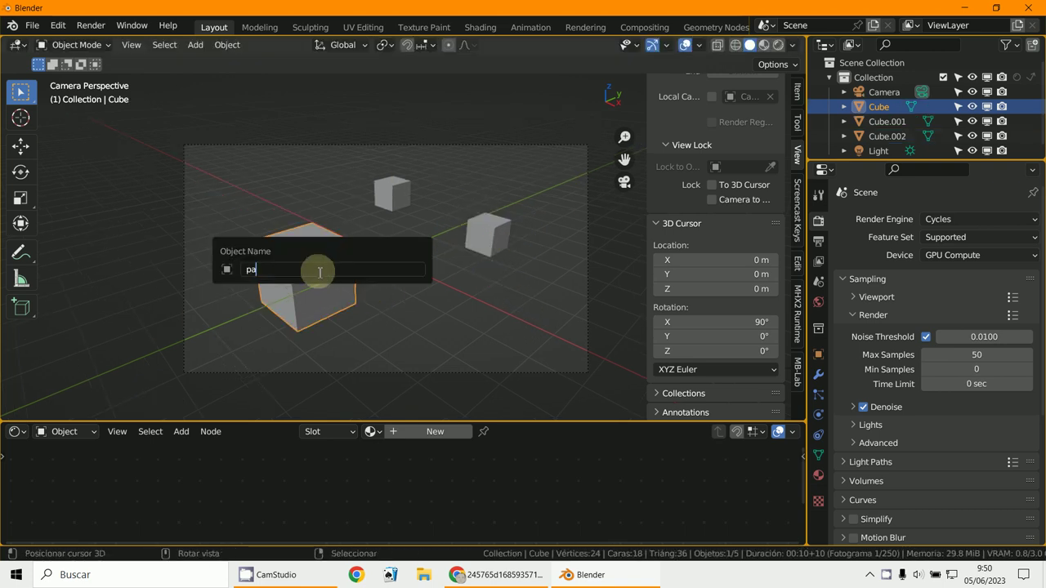
pyautogui.press('Return')
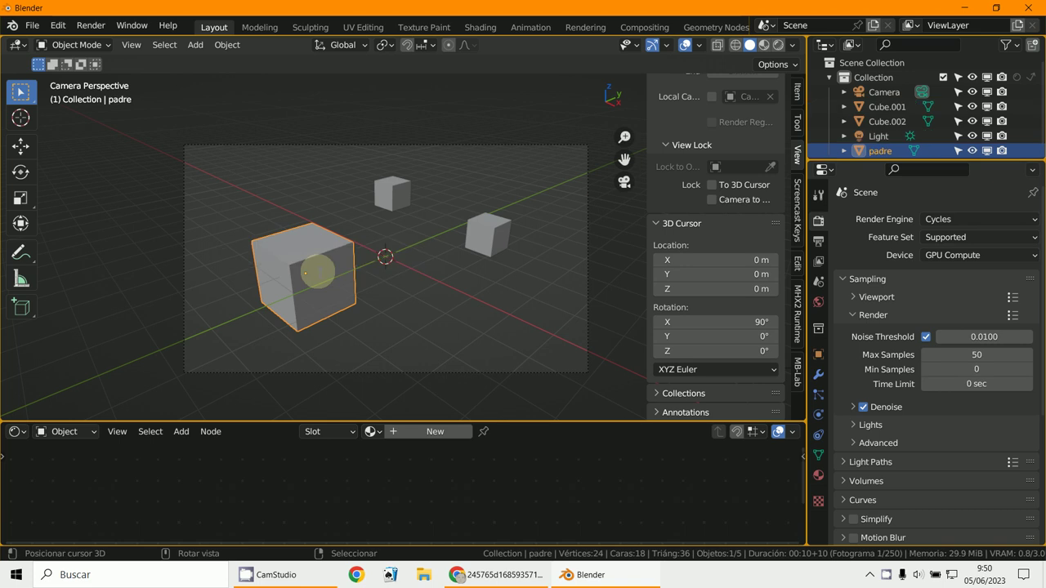
# Rename the small cube Cube.002 as hijo1.
pyautogui.click(484, 235)
pyautogui.press('F2')
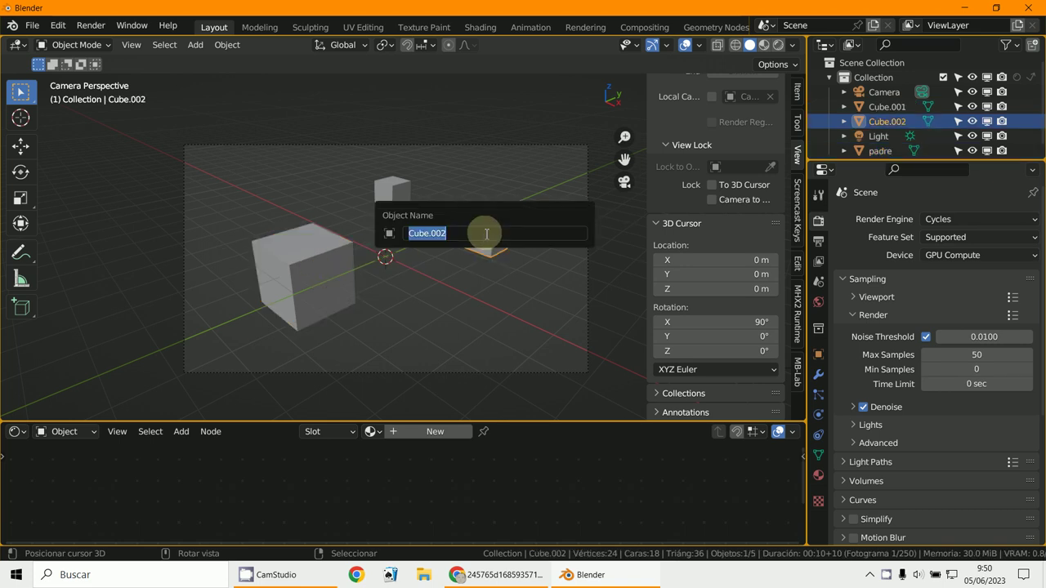
pyautogui.write('hijo1')
pyautogui.press('Return')
# Rename the other small cube, Cube.001, as hijo2.
pyautogui.click(390, 199)
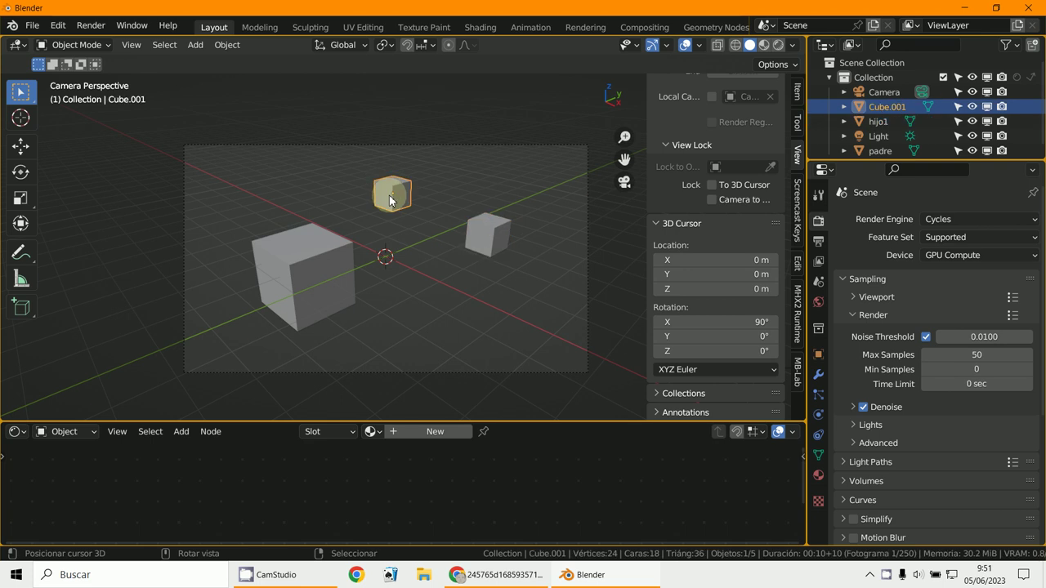
pyautogui.press('F2')
pyautogui.write('hijo2')
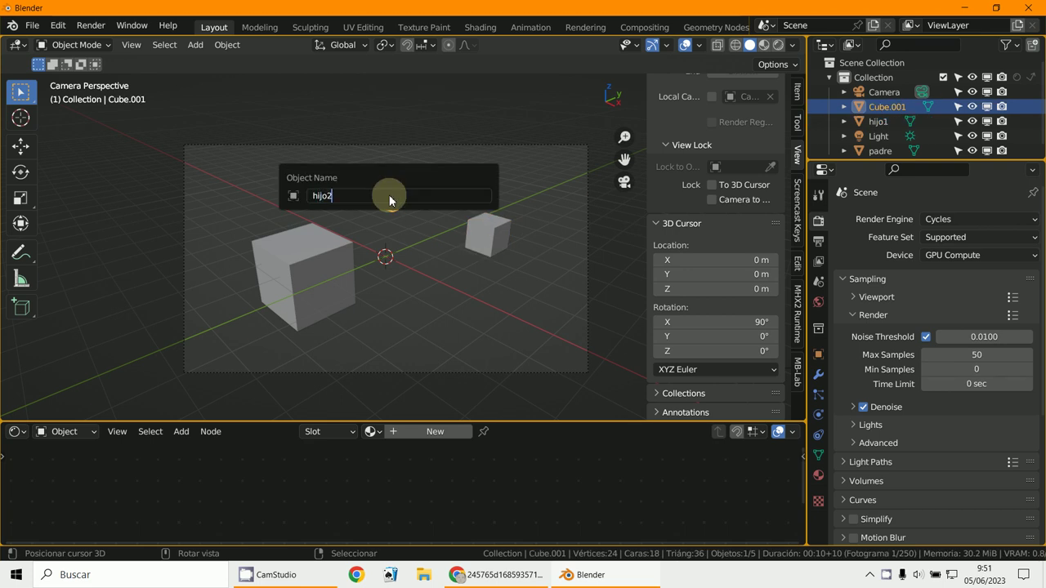
pyautogui.press('Return')
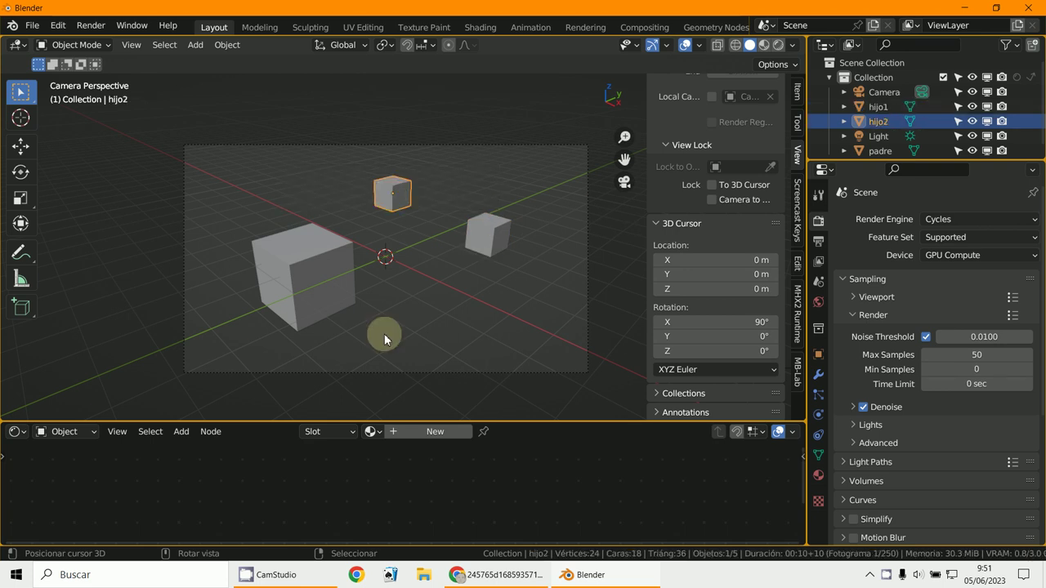
# Check the viewport overlay settings, and parent hijo1 to padre with the Object option.
pyautogui.scroll(-2, 405, 358)
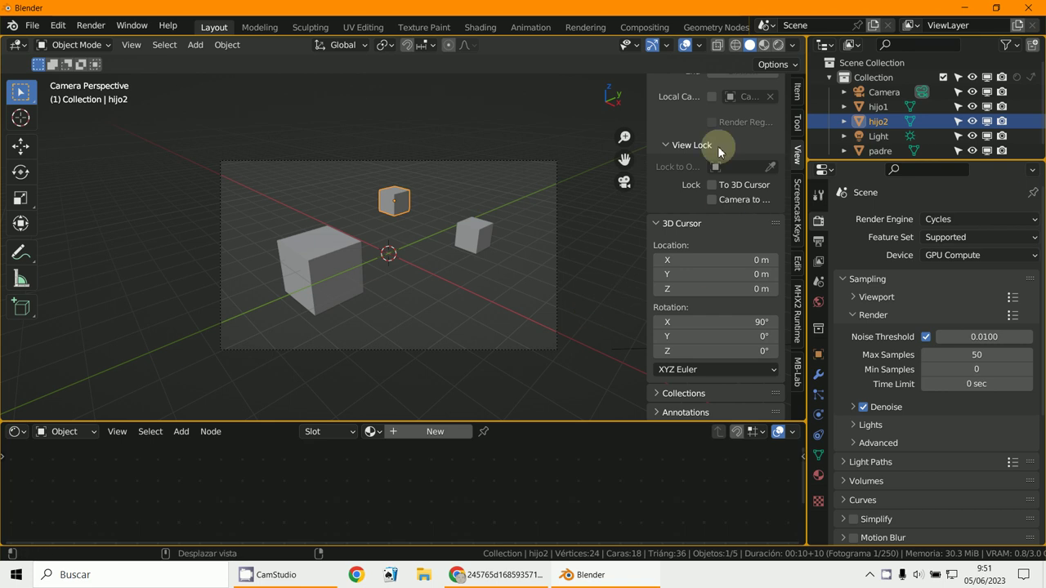
pyautogui.click(700, 47)
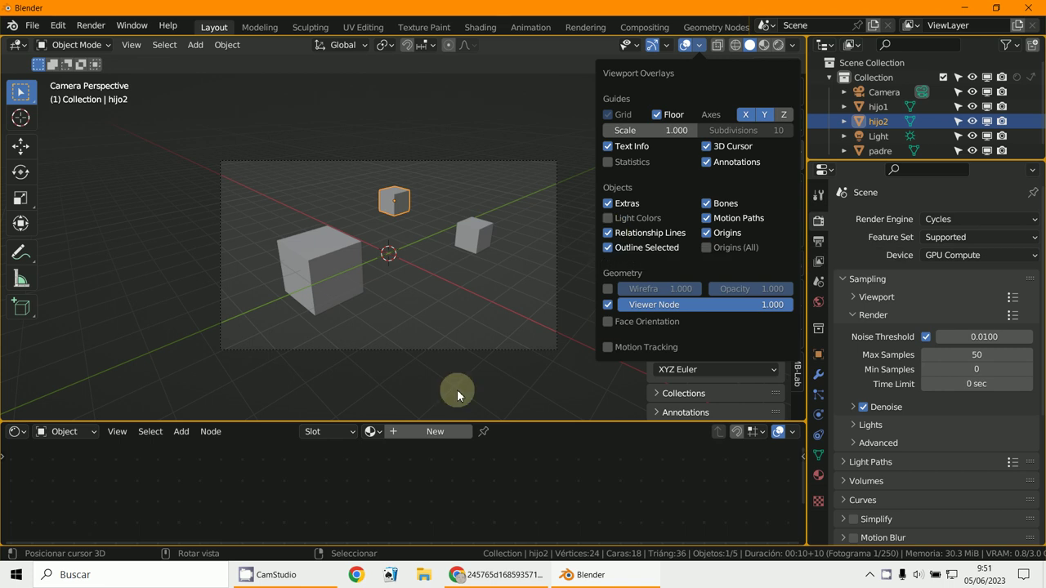
pyautogui.click(475, 238)
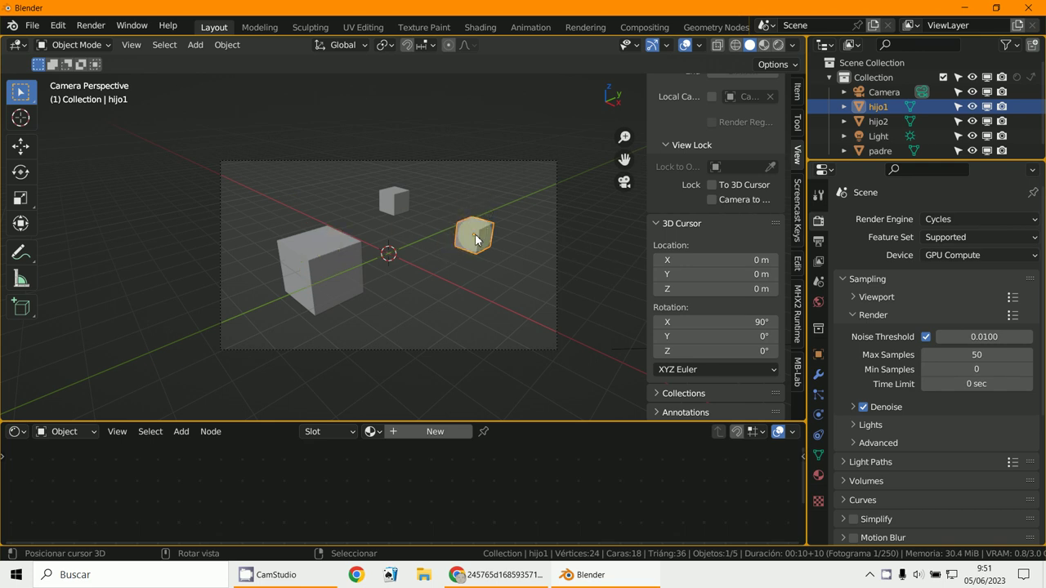
pyautogui.keyDown('shift'); pyautogui.click(335, 262); pyautogui.keyUp('shift')
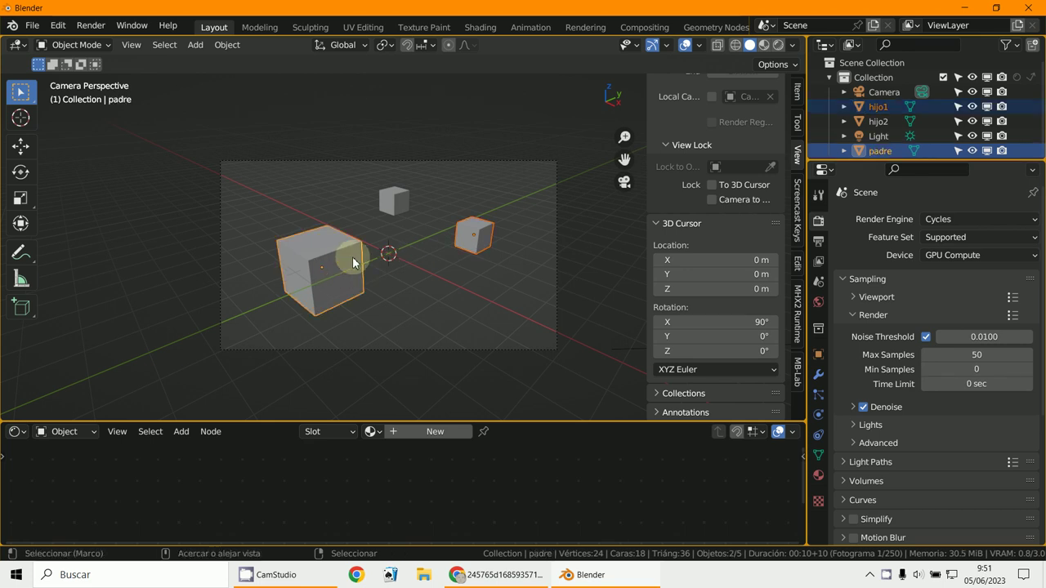
pyautogui.hotkey('ctrl', 'p')
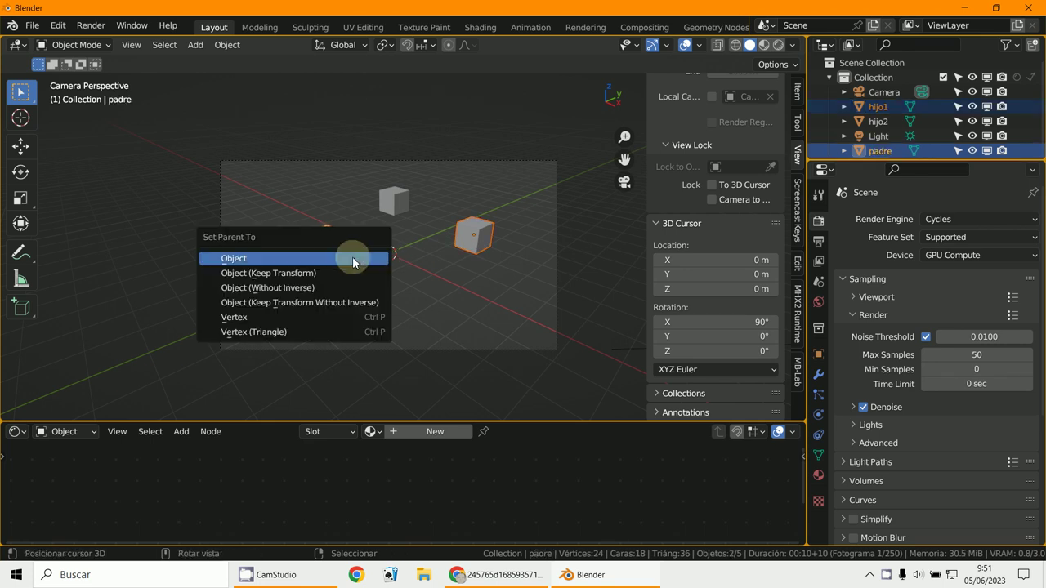
pyautogui.click(352, 260)
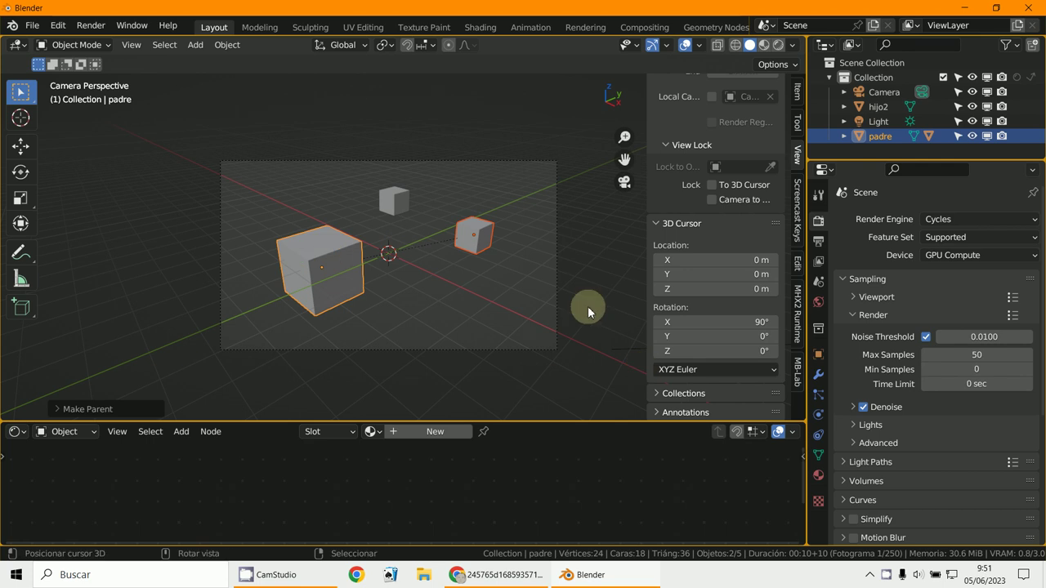
# Set the viewport background to the Viewport option and lighten its gray colour to a value of about 0.32.
pyautogui.click(698, 45)
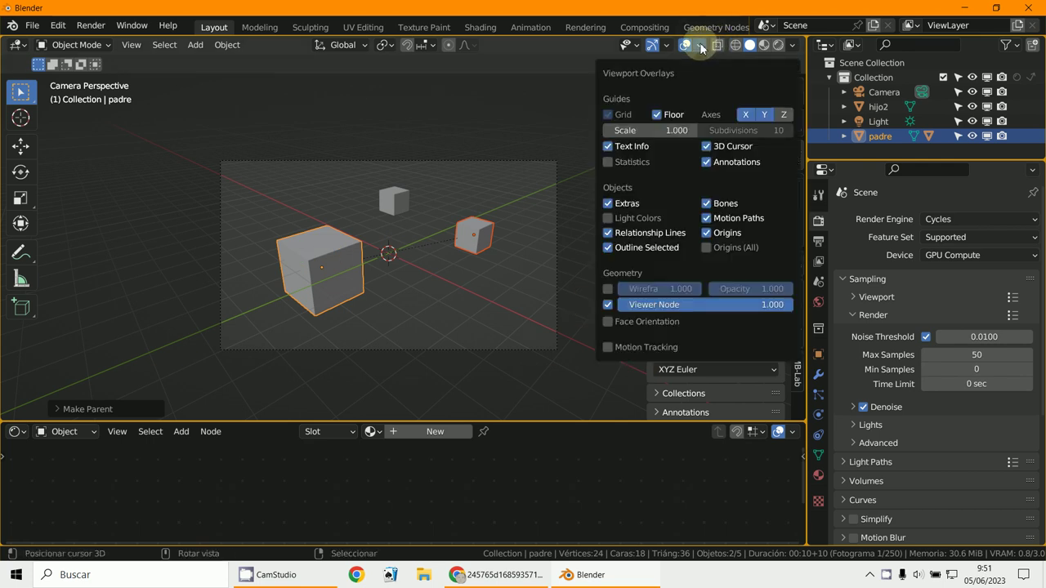
pyautogui.click(793, 45)
pyautogui.click(793, 44)
pyautogui.click(793, 45)
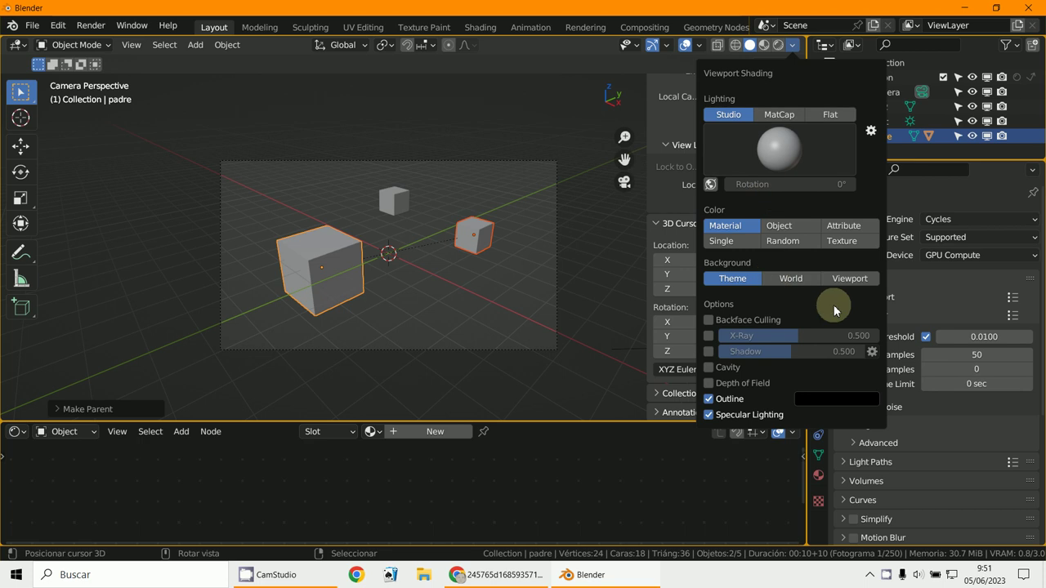
pyautogui.click(849, 279)
pyautogui.click(812, 294)
pyautogui.click(826, 242)
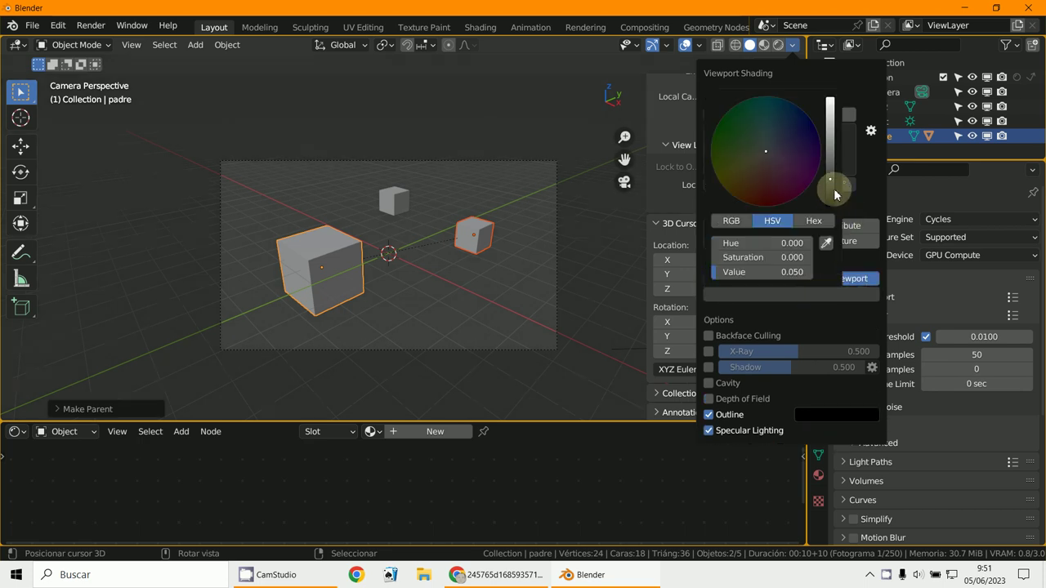
pyautogui.click(572, 296)
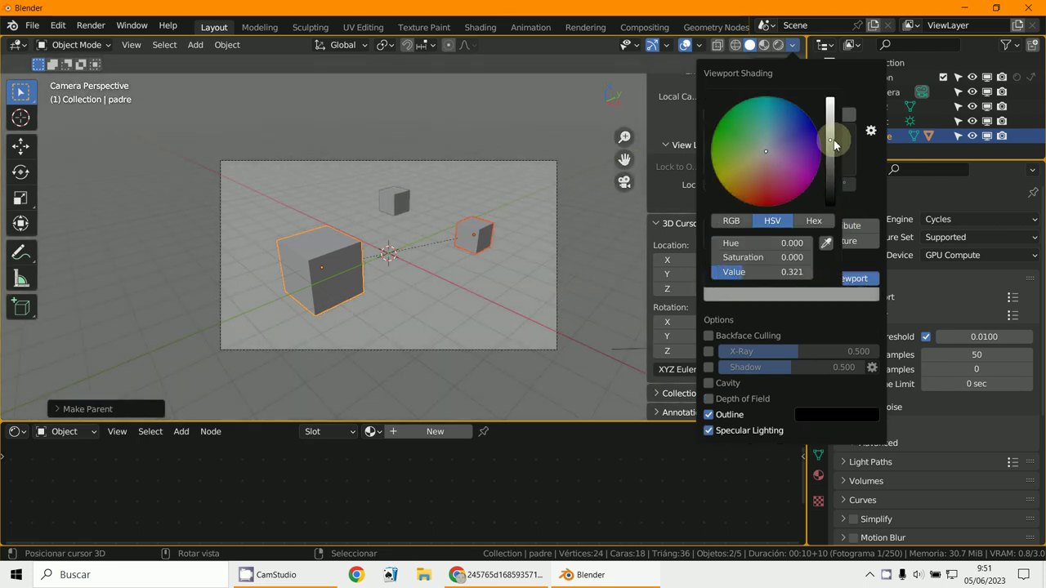
# Switch the Relationship Lines overlay off and back on to compare the dashed line between padre and hijo1.
pyautogui.scroll(4, 552, 250)
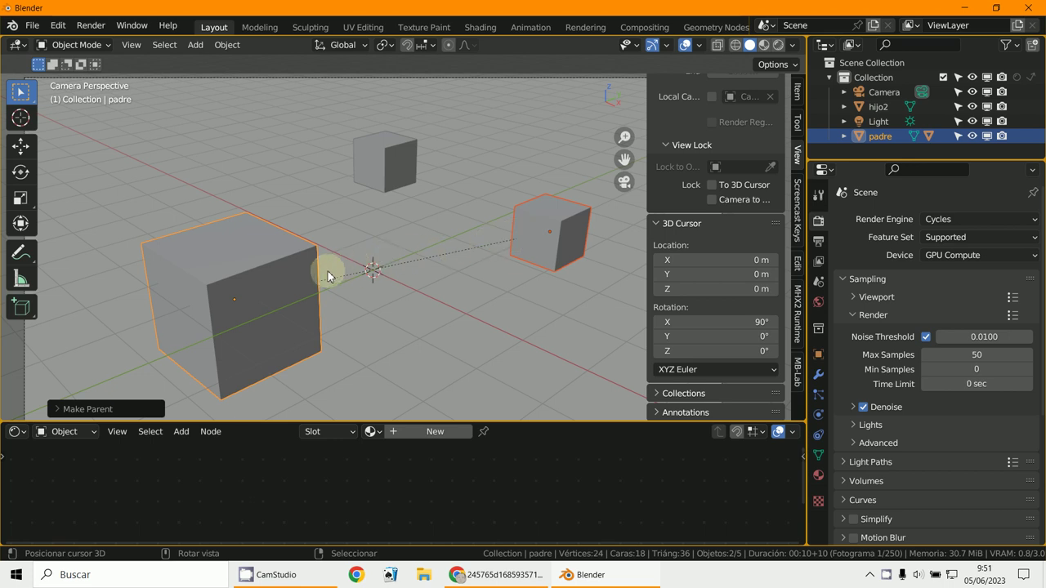
pyautogui.click(699, 47)
pyautogui.click(608, 233)
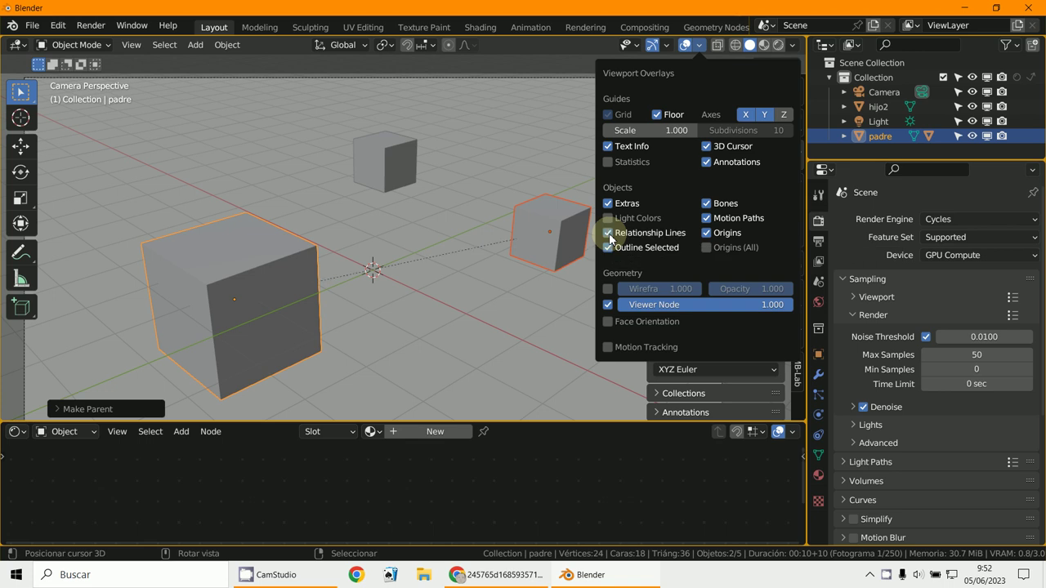
pyautogui.click(608, 233)
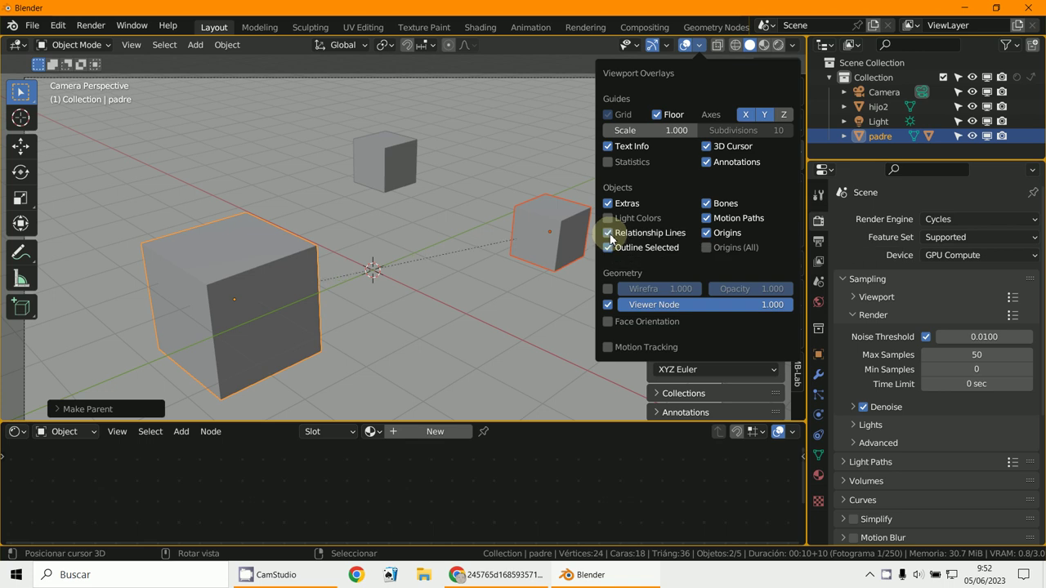
# Move the padre cube a short distance with its child attached, and select hijo1.
pyautogui.scroll(-3, 368, 297)
pyautogui.click(325, 288)
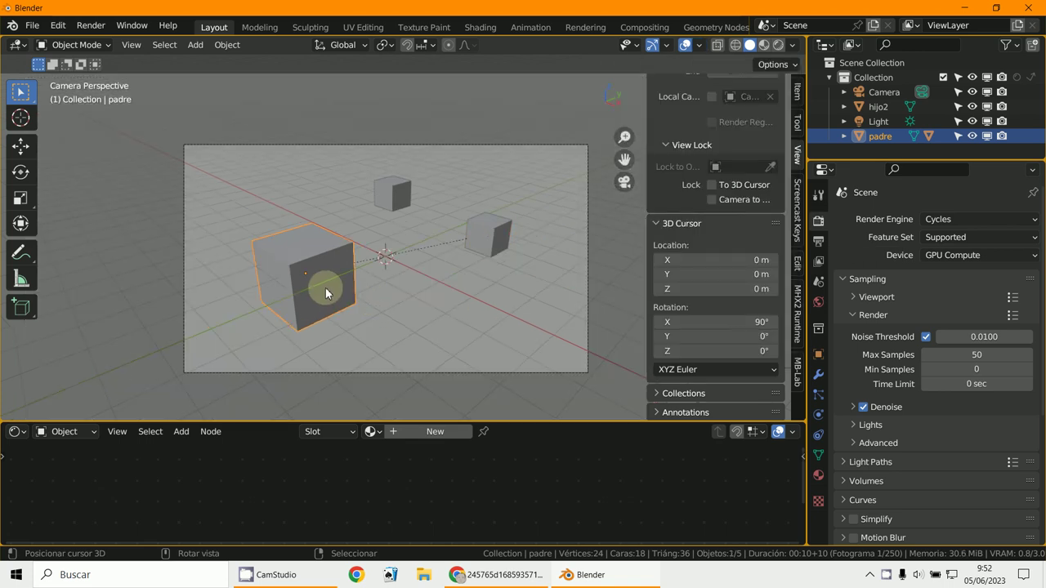
pyautogui.press('g')
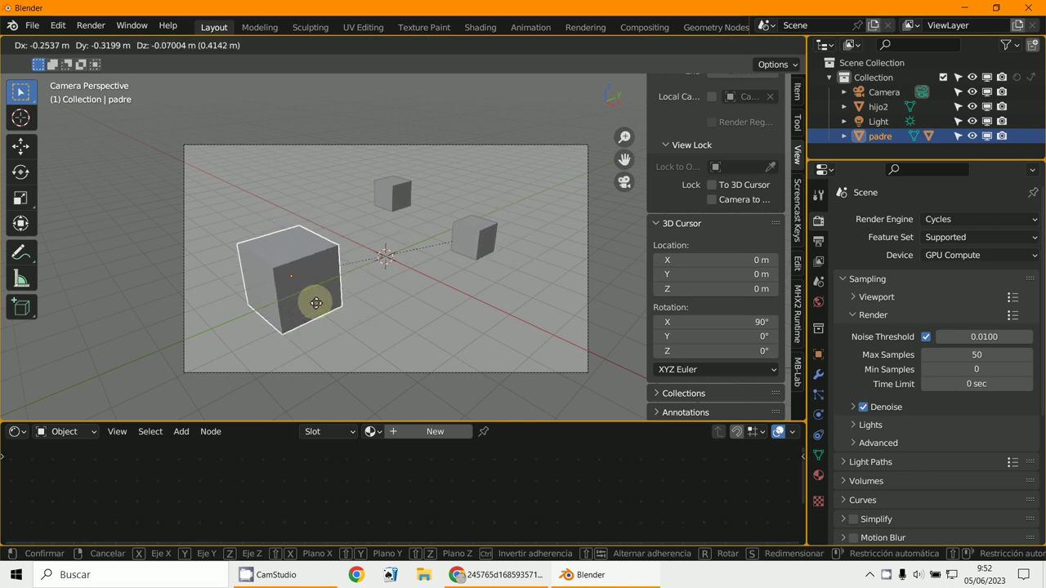
pyautogui.click(357, 281)
pyautogui.click(483, 239)
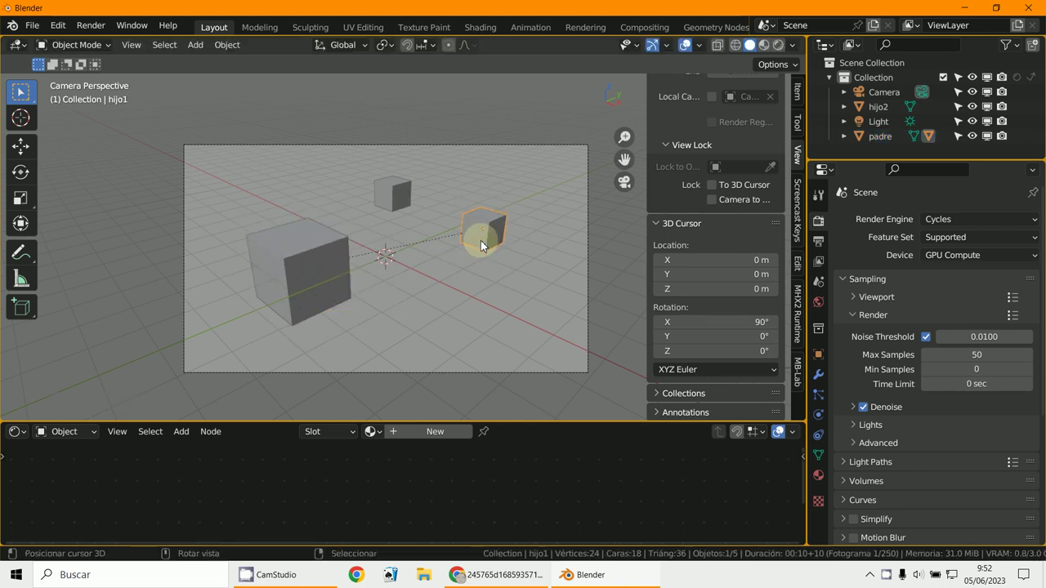
# Parent hijo2 to padre with the Object option.
pyautogui.click(398, 193)
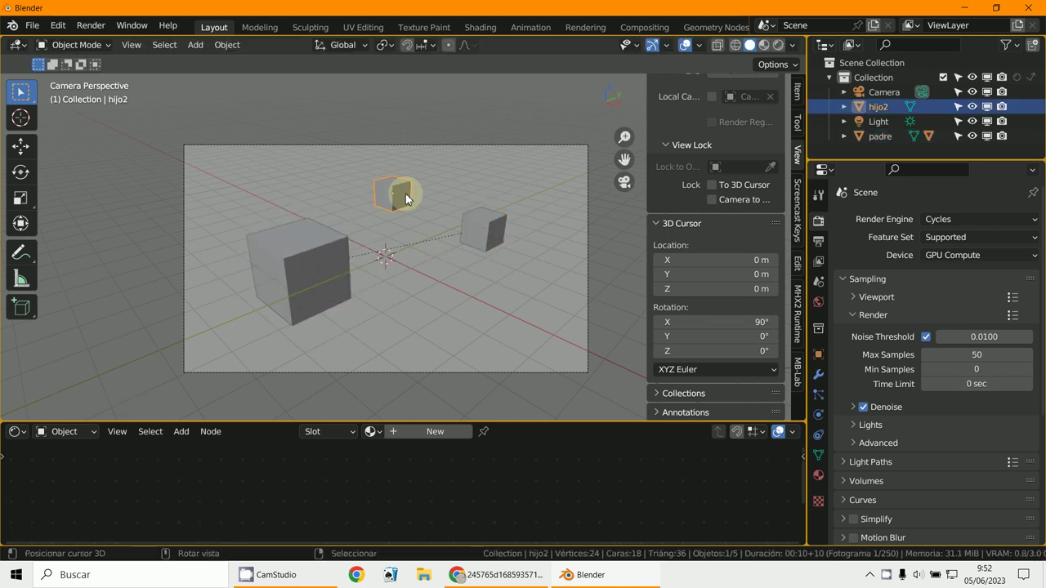
pyautogui.keyDown('shift'); pyautogui.click(308, 259); pyautogui.keyUp('shift')
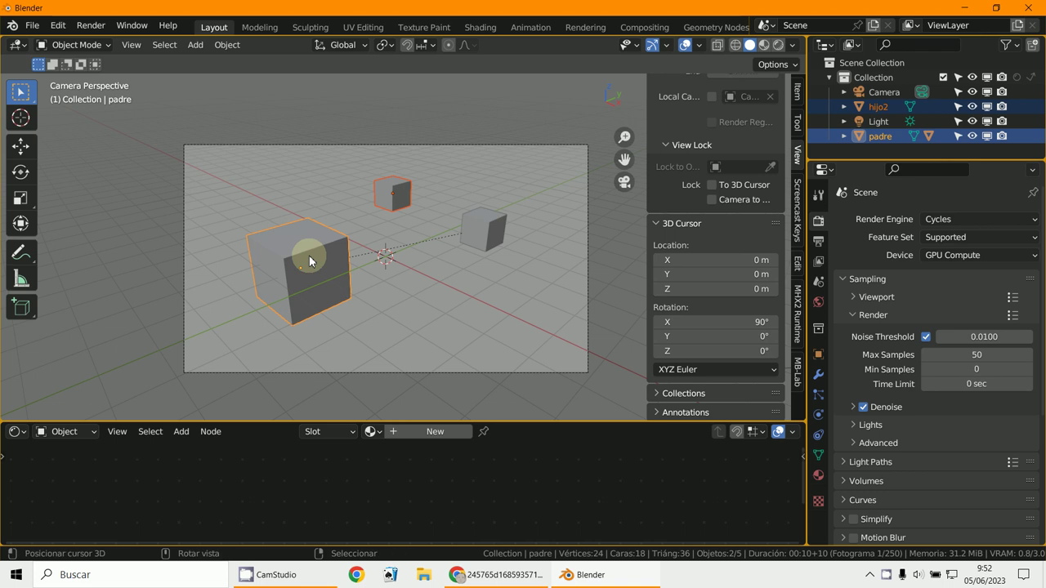
pyautogui.hotkey('ctrl', 'p')
pyautogui.click(309, 254)
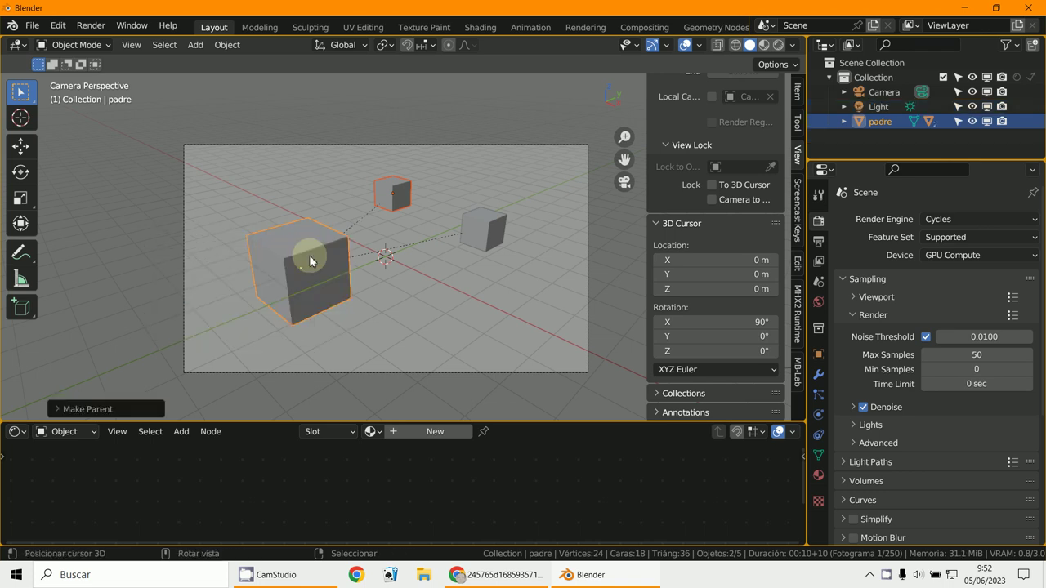
# Try moving the padre cube with both child cubes attached.
pyautogui.click(325, 279)
pyautogui.press('g')
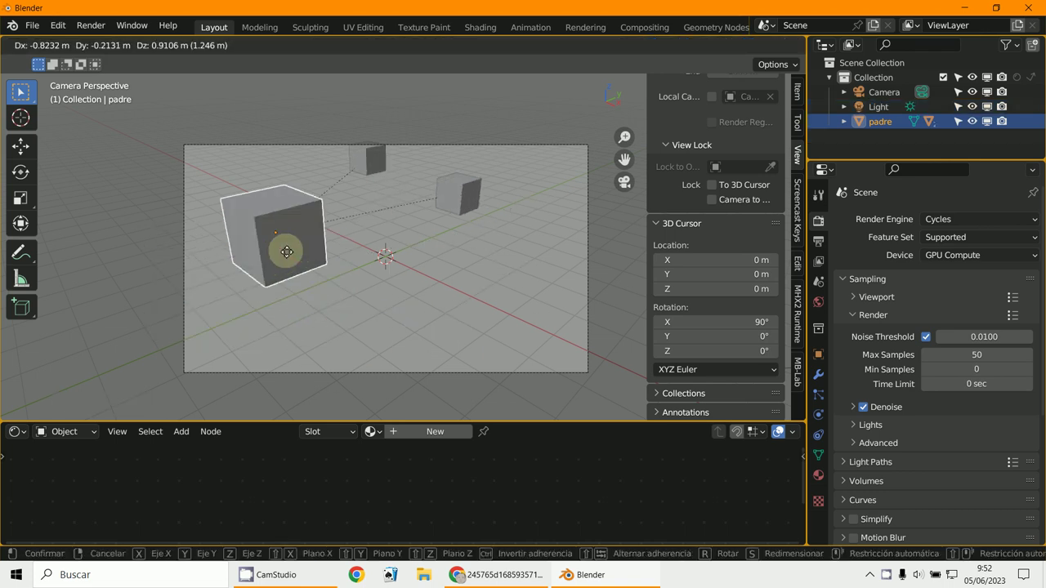
pyautogui.press('Escape')
# Move hijo1 farther away from padre, and move hijo2 in between the two cubes.
pyautogui.click(504, 229)
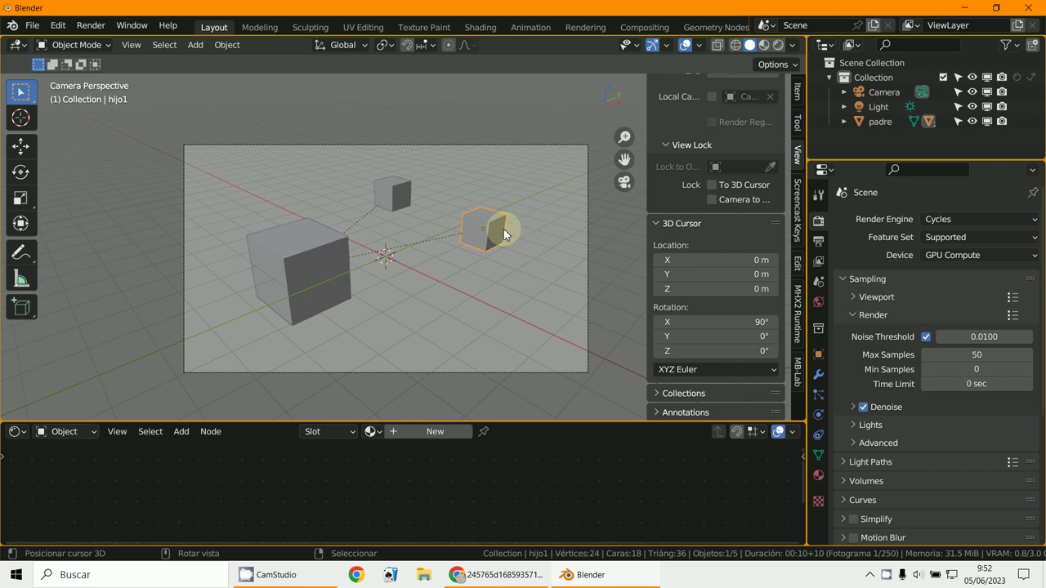
pyautogui.press('g')
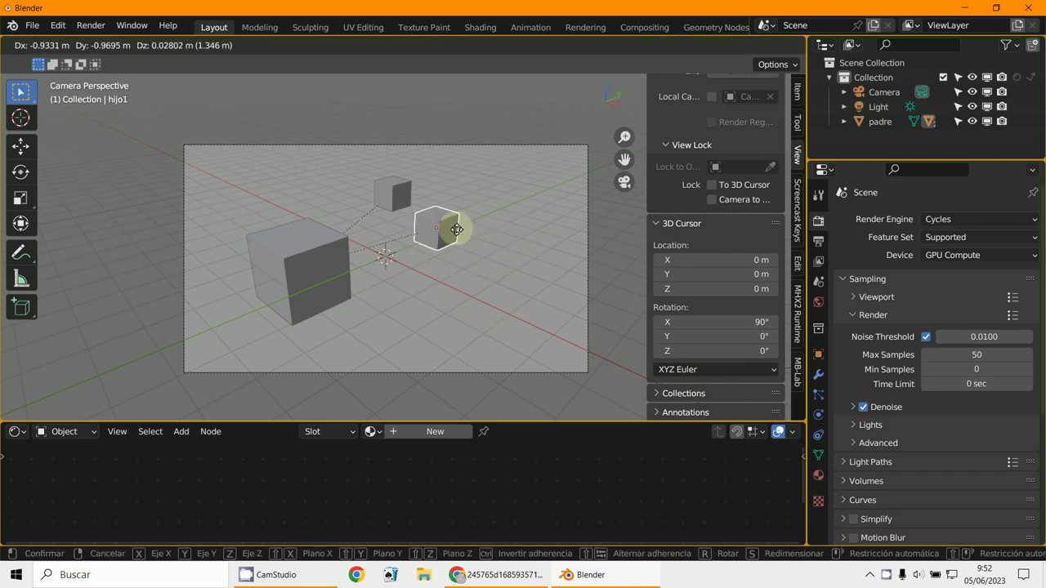
pyautogui.click(588, 274)
pyautogui.click(413, 188)
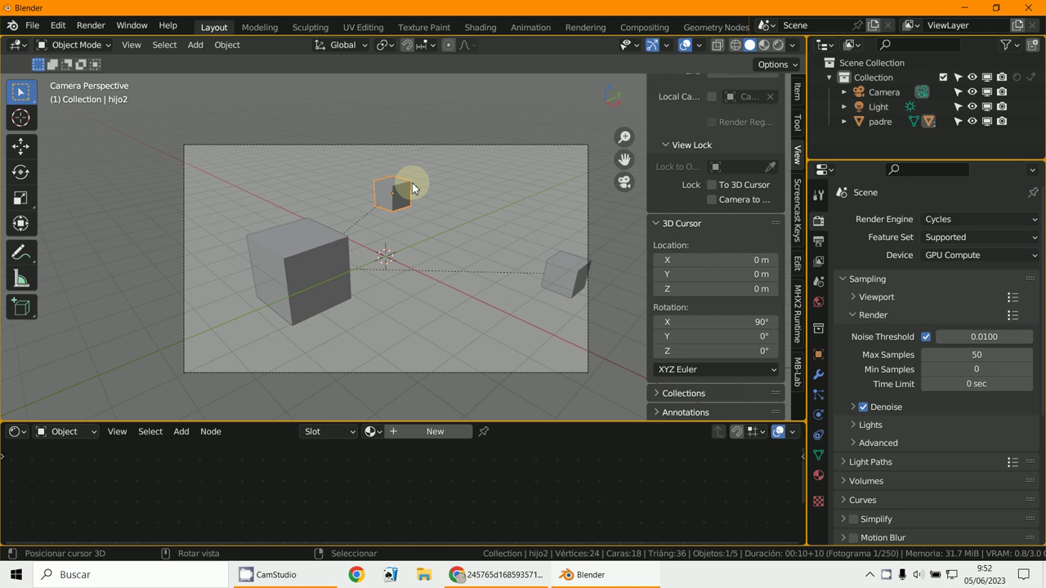
pyautogui.press('g')
pyautogui.click(507, 244)
# Move the padre cube slightly upward together with both child cubes.
pyautogui.click(342, 245)
pyautogui.press('g')
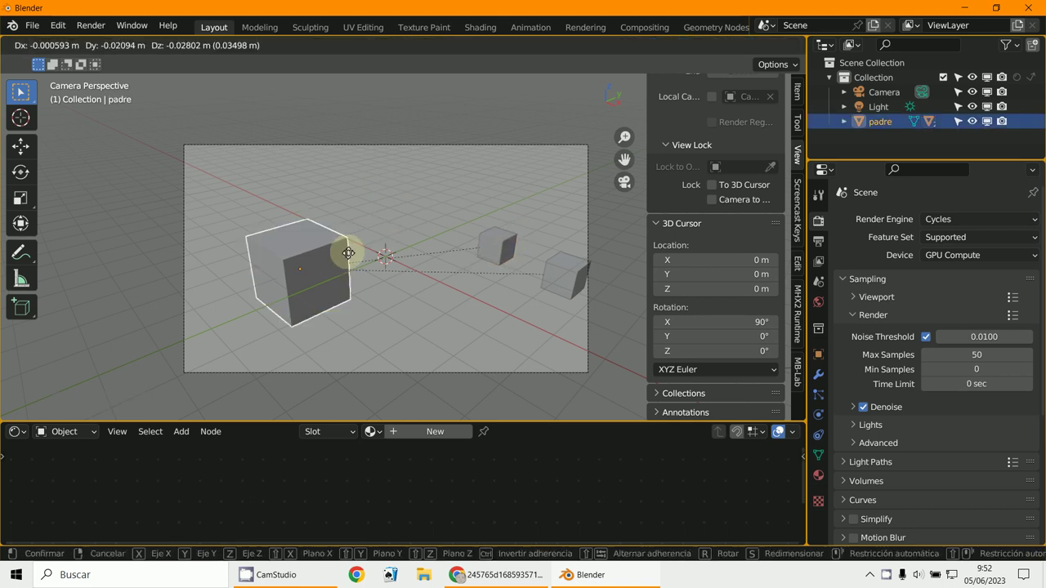
pyautogui.click(351, 231)
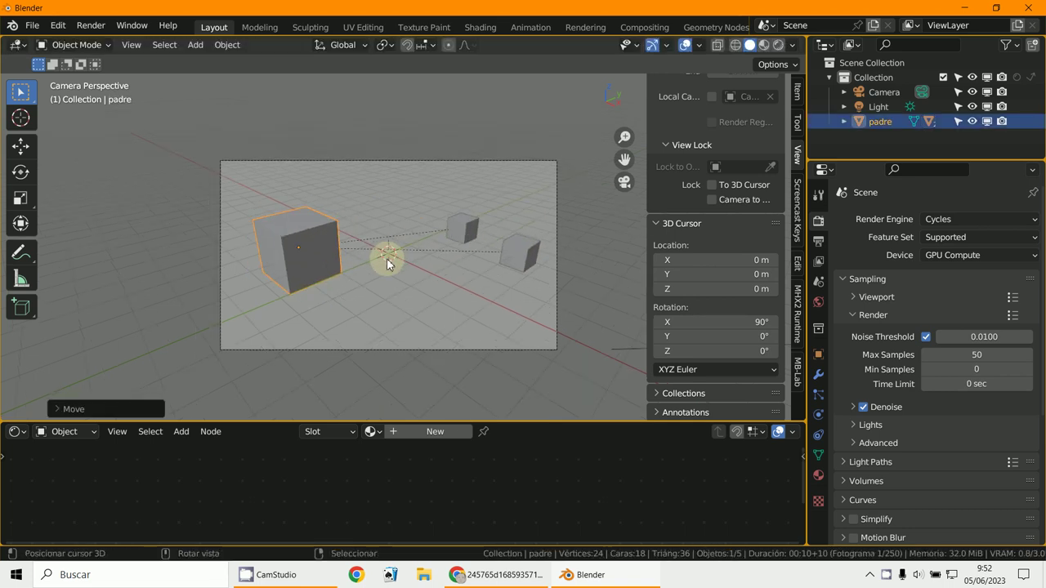
# Select hijo1 and show its Relations settings in the object properties, collapsing the Transform and Shading sections.
pyautogui.moveTo(387, 258); pyautogui.dragTo(420, 254, button='middle')
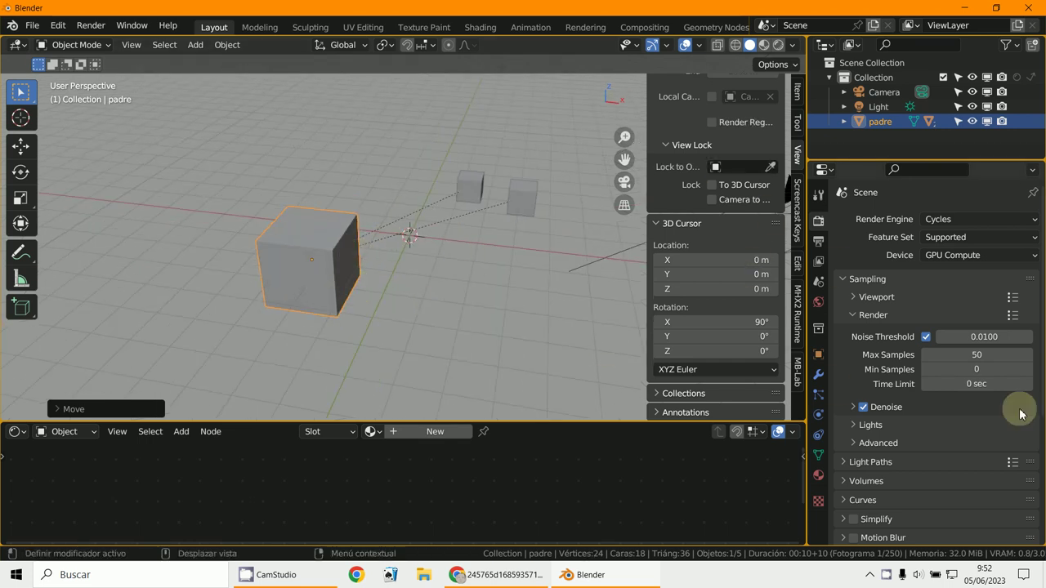
pyautogui.moveTo(377, 277); pyautogui.dragTo(564, 239, button='middle')
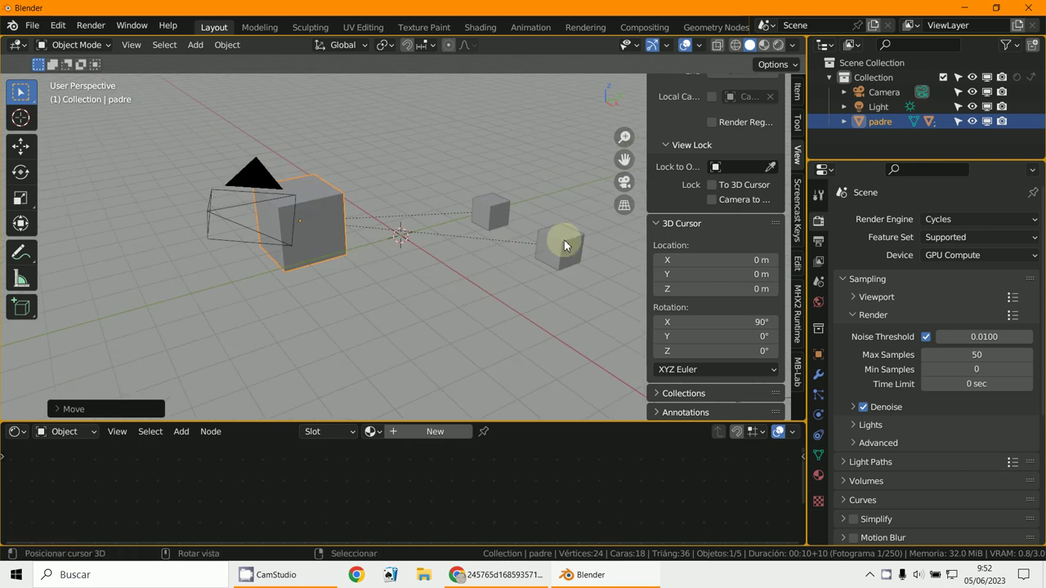
pyautogui.click(550, 235)
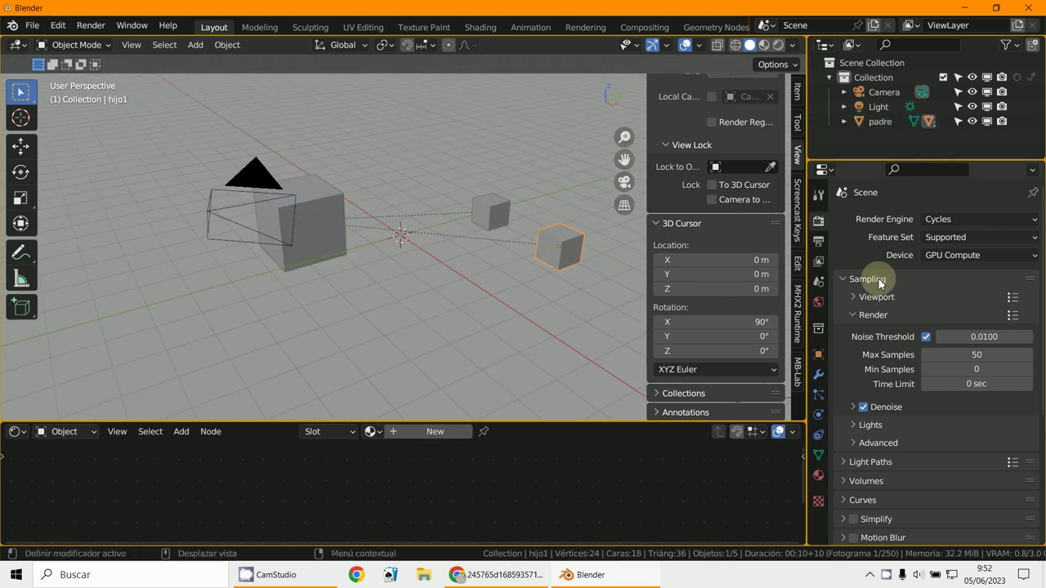
pyautogui.click(818, 355)
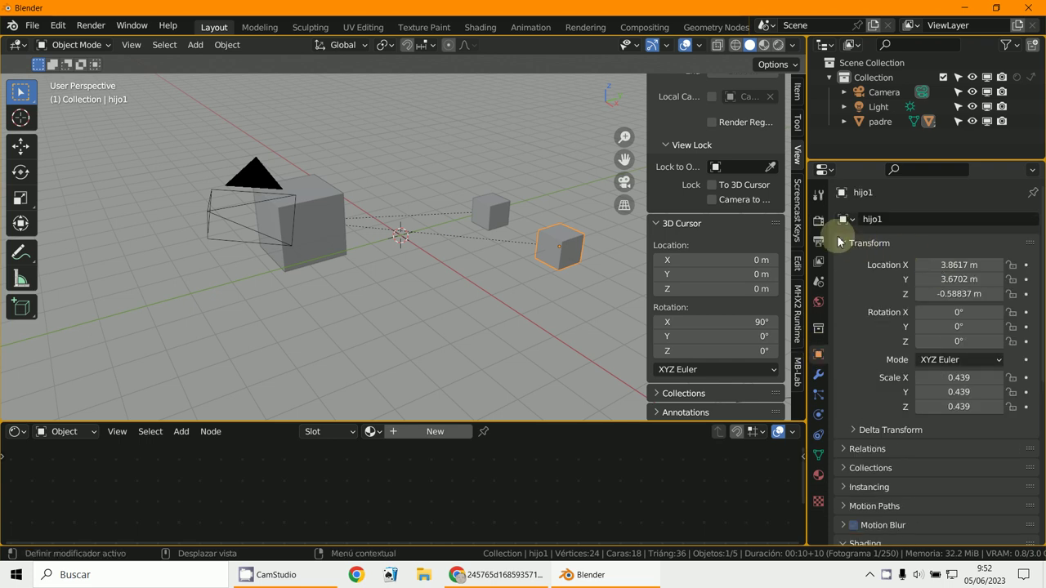
pyautogui.click(838, 242)
pyautogui.click(842, 357)
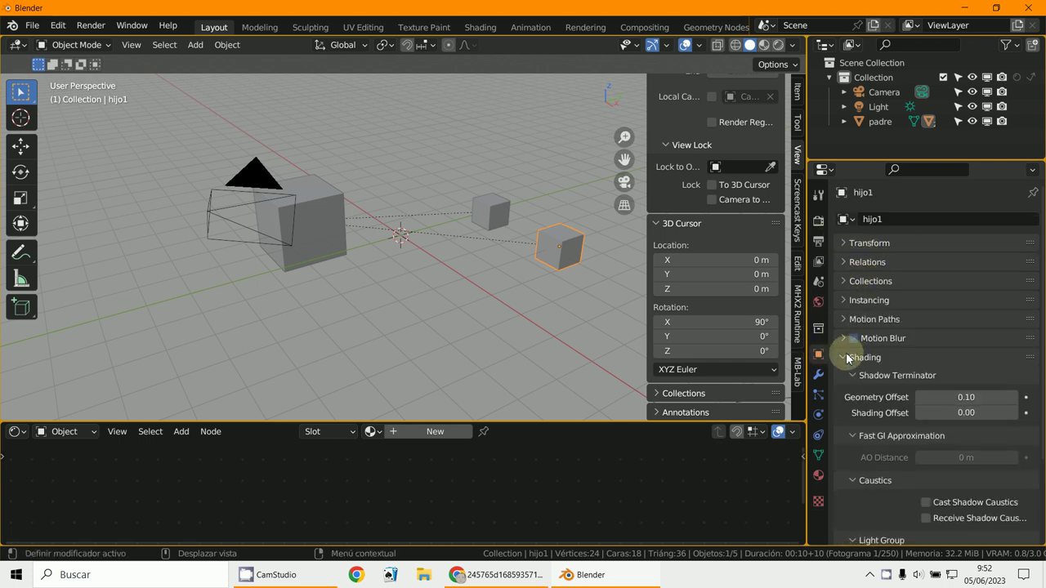
pyautogui.click(845, 357)
pyautogui.click(837, 260)
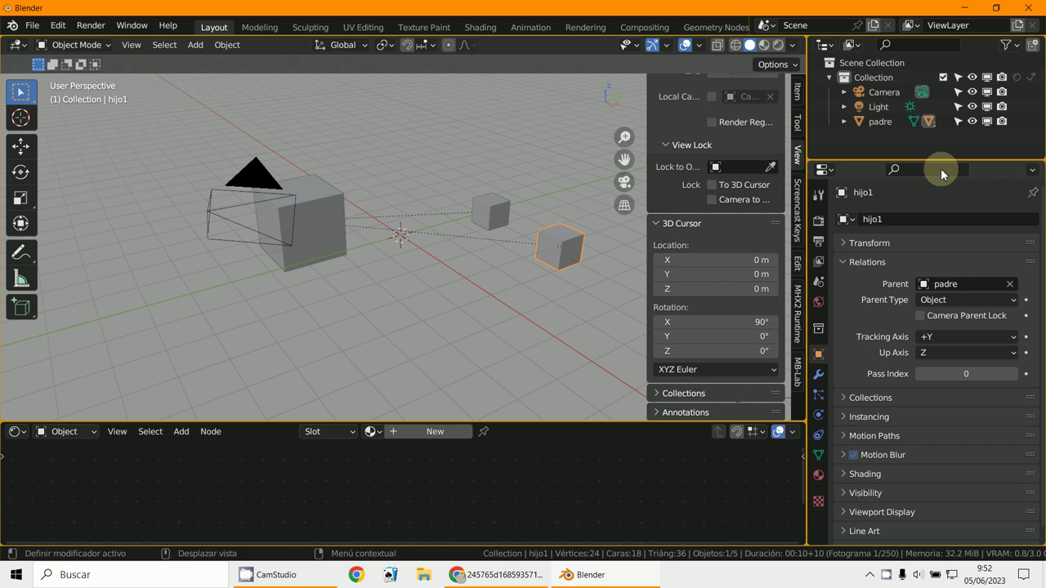
# Enlarge the outliner area and expand the padre object to list its child objects.
pyautogui.moveTo(936, 162); pyautogui.dragTo(938, 259)
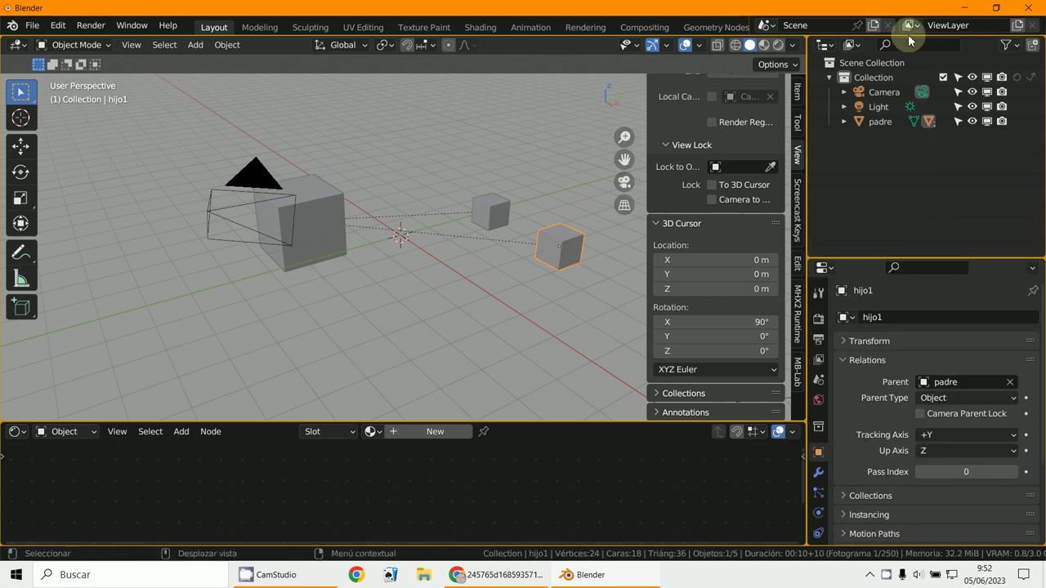
pyautogui.click(827, 45)
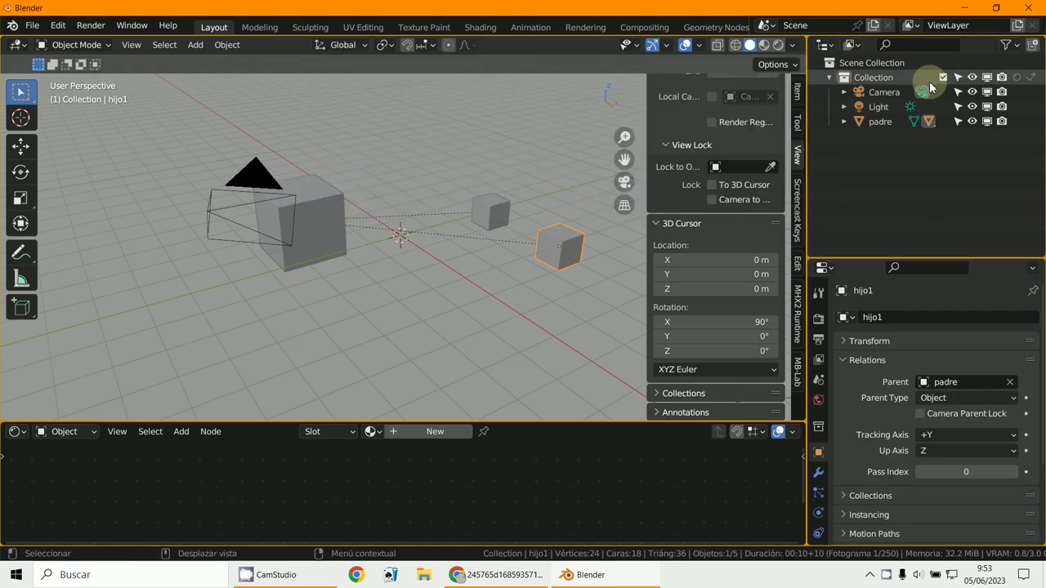
pyautogui.click(845, 91)
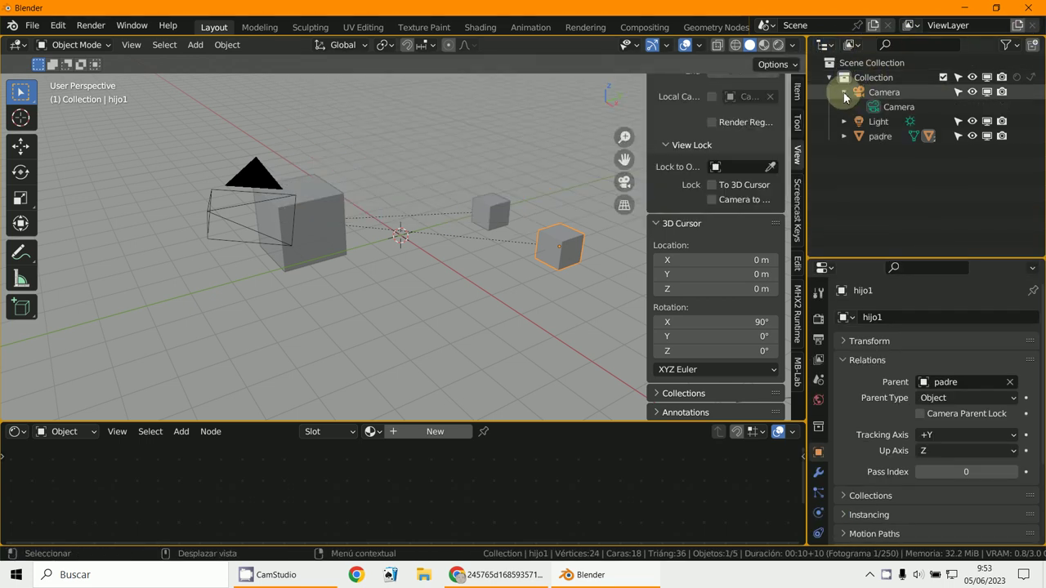
pyautogui.click(844, 92)
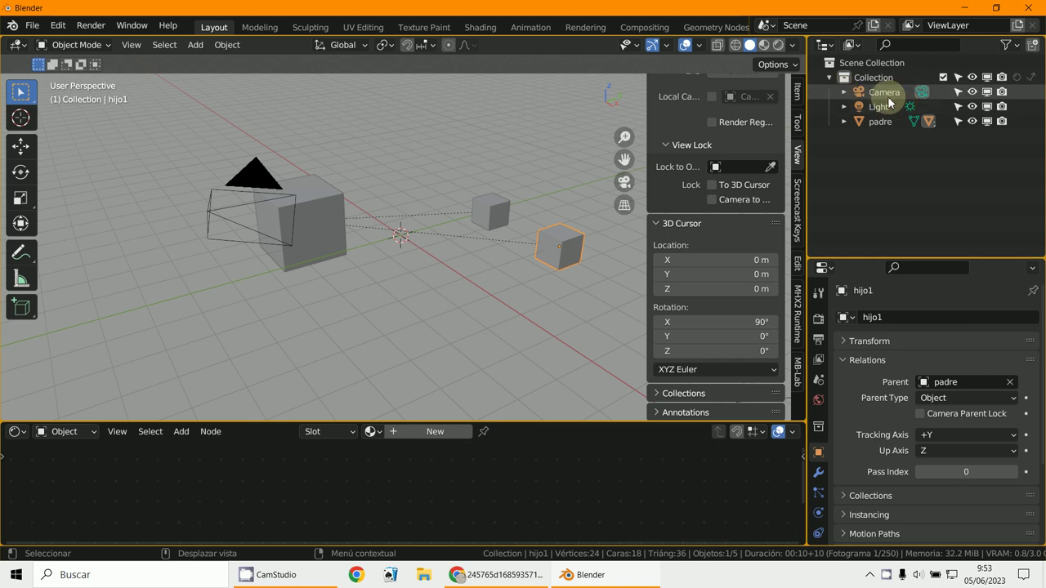
pyautogui.click(845, 121)
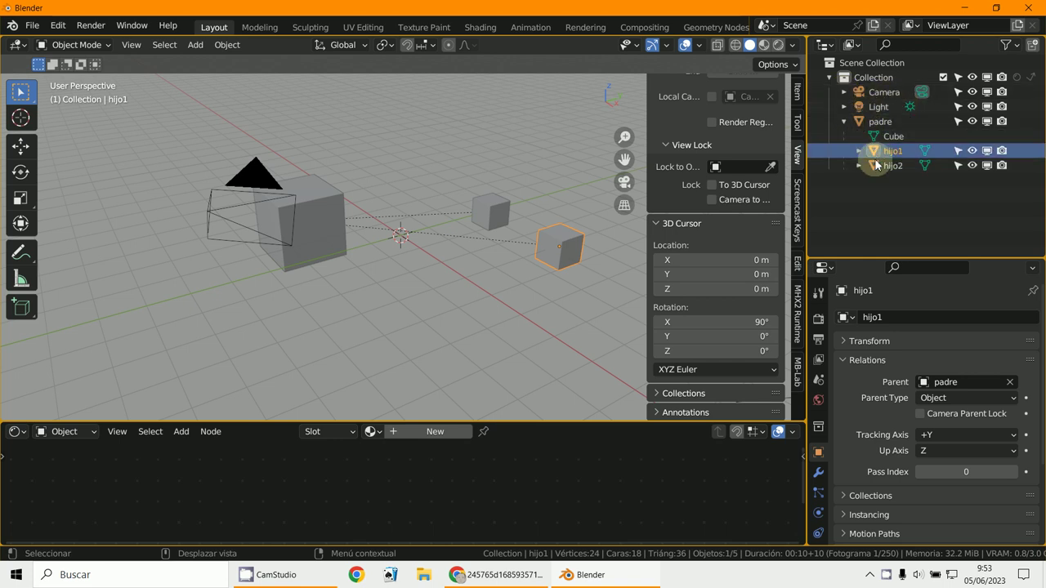
pyautogui.click(845, 121)
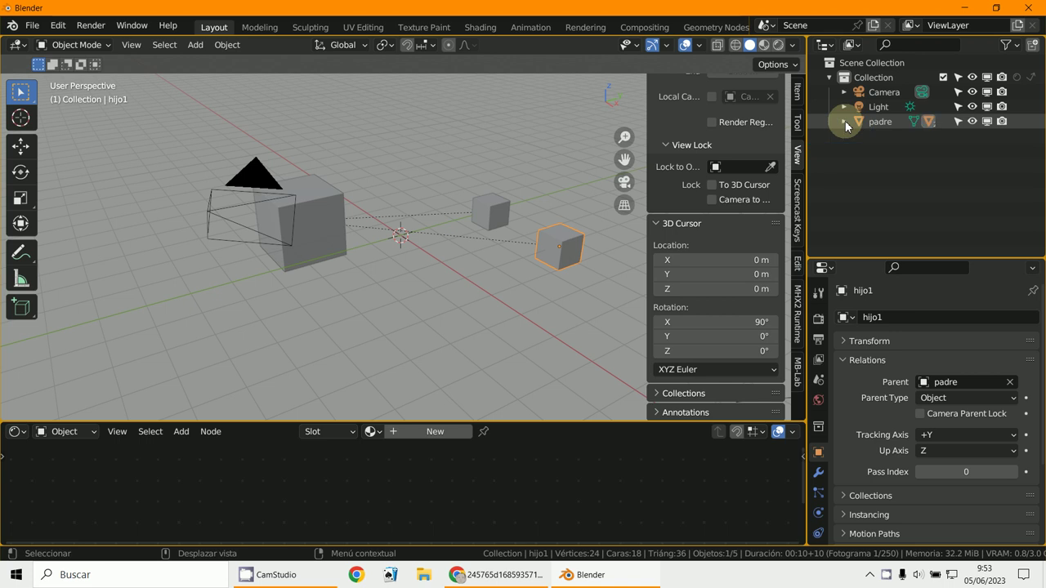
pyautogui.click(845, 121)
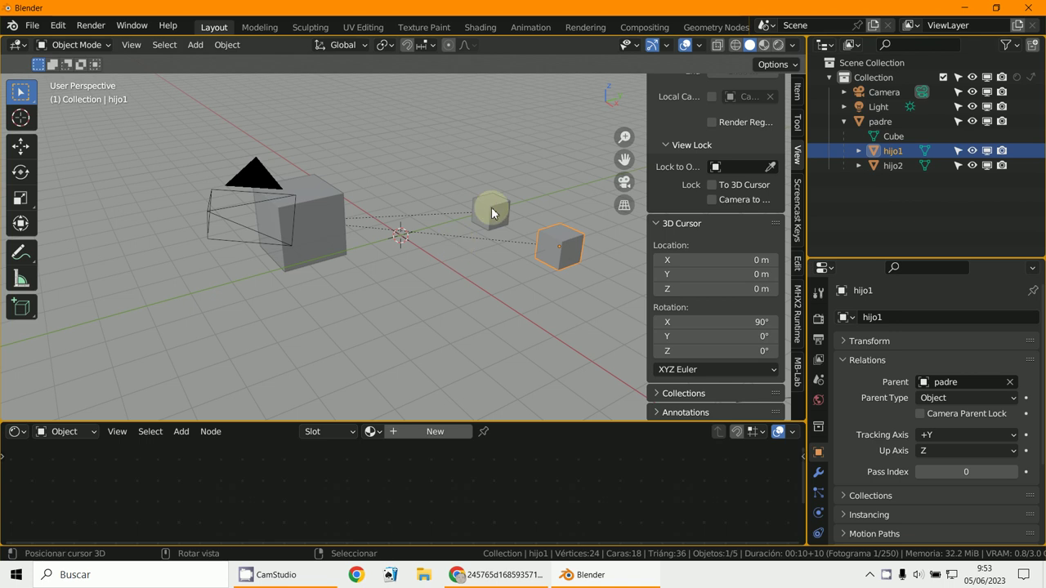
# Detach hijo2 from padre with Clear Parent and move it upward, nearer to the padre cube.
pyautogui.click(491, 208)
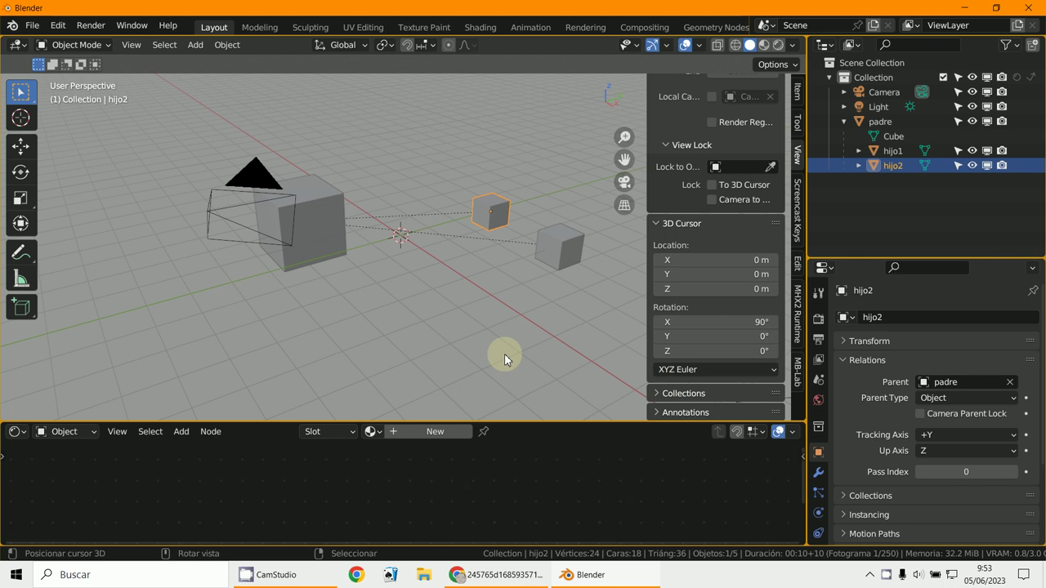
pyautogui.hotkey('alt', 'p')
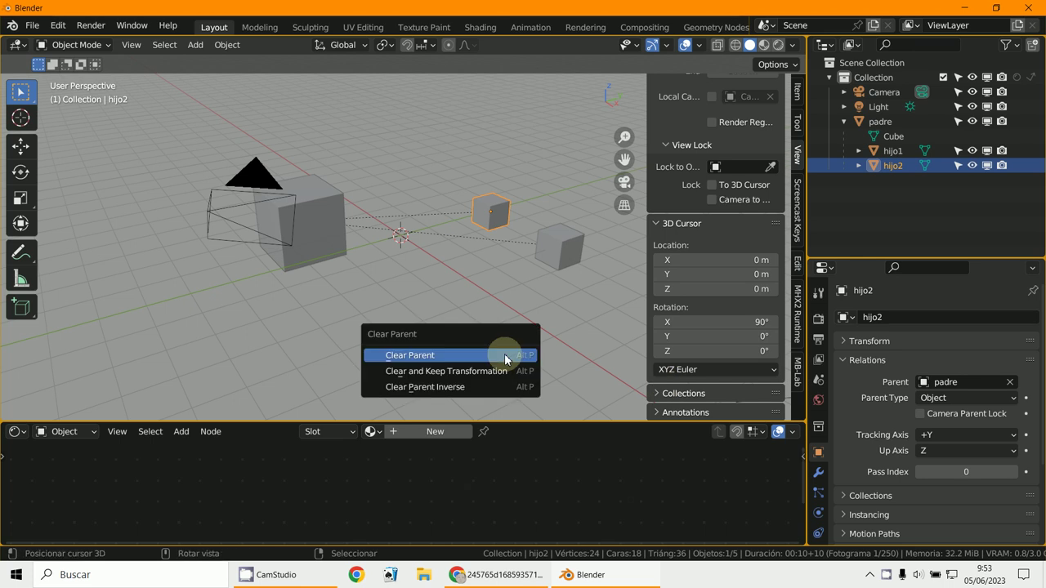
pyautogui.click(504, 355)
pyautogui.click(520, 247)
pyautogui.press('g')
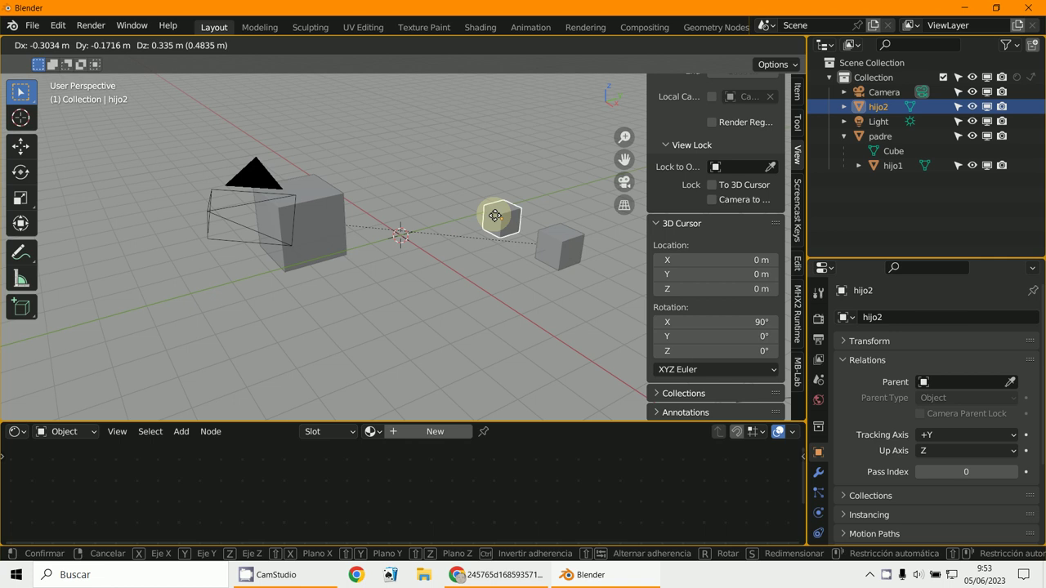
pyautogui.click(430, 170)
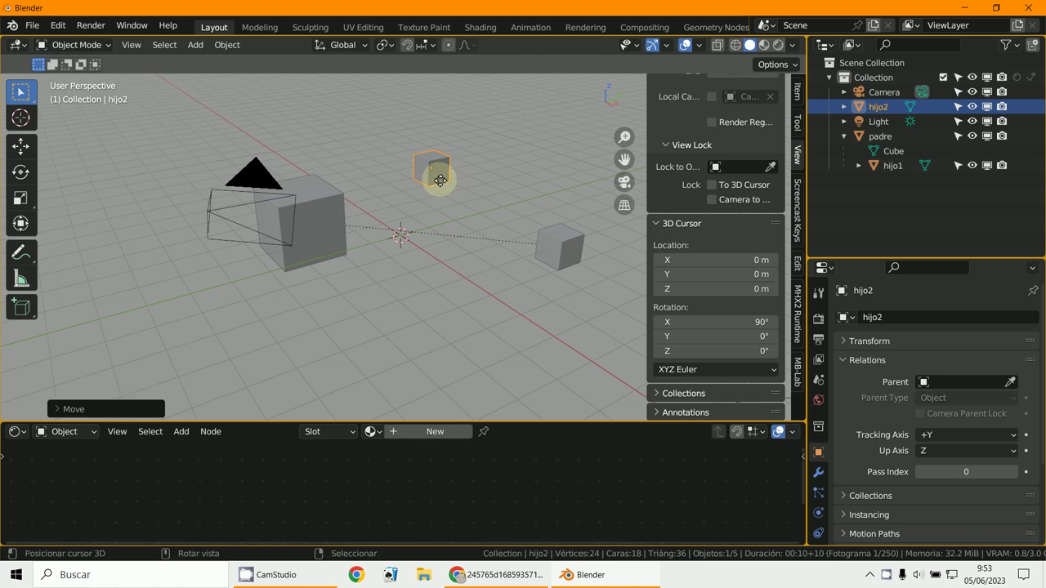
# Check padre's remaining children in the outliner and clear the Parent setting in hijo1's Relations properties.
pyautogui.click(844, 136)
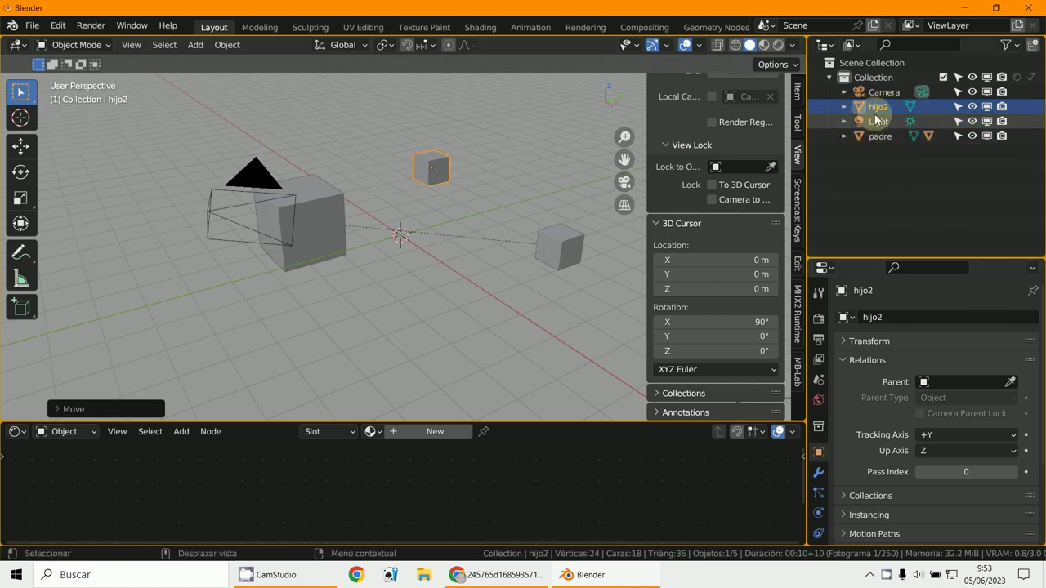
pyautogui.click(844, 137)
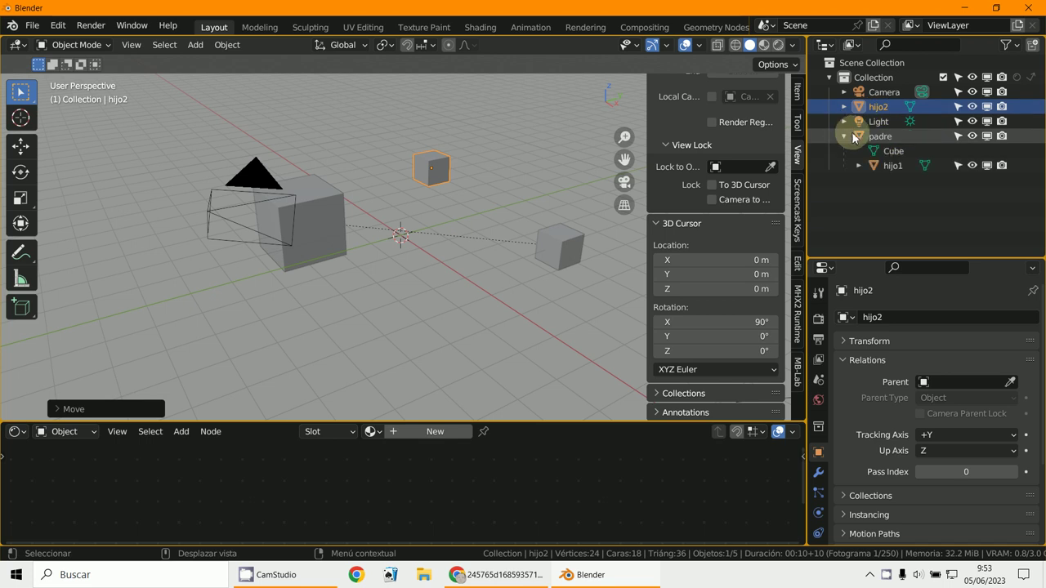
pyautogui.click(881, 166)
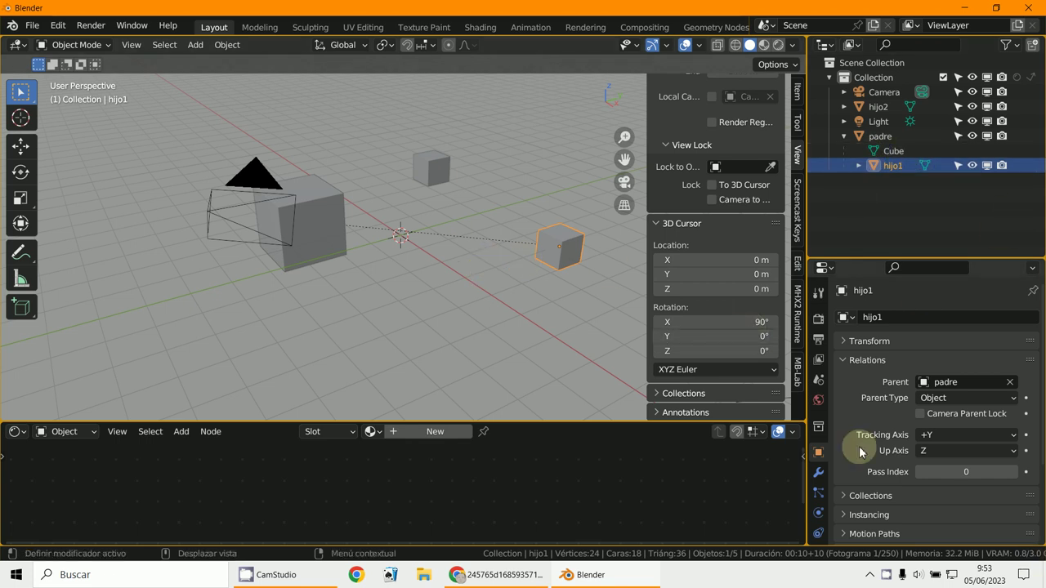
pyautogui.click(1009, 383)
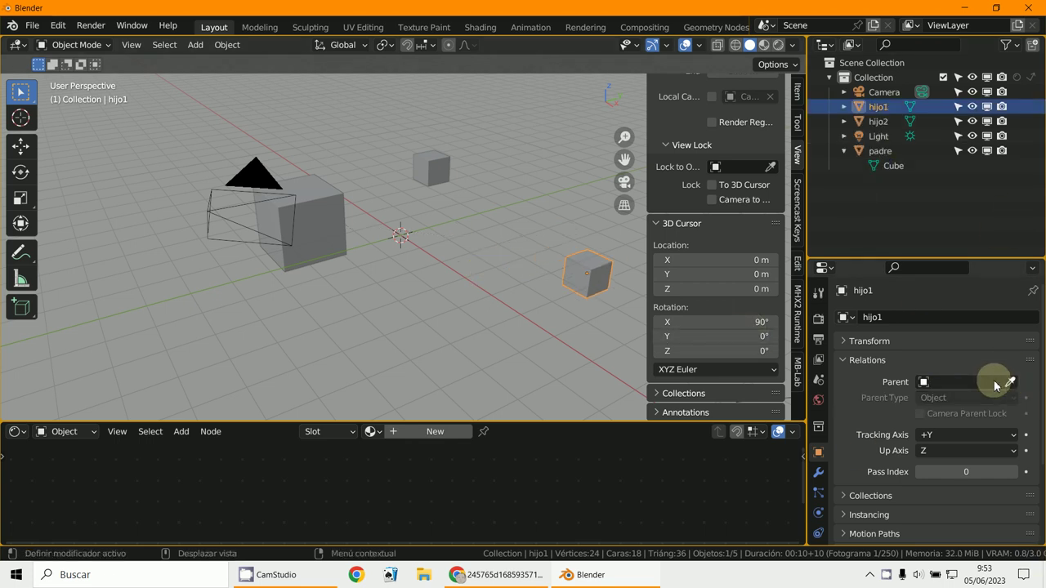
# Move the detached hijo1 closer to padre and collapse padre's hierarchy in the outliner.
pyautogui.press('g')
pyautogui.click(506, 231)
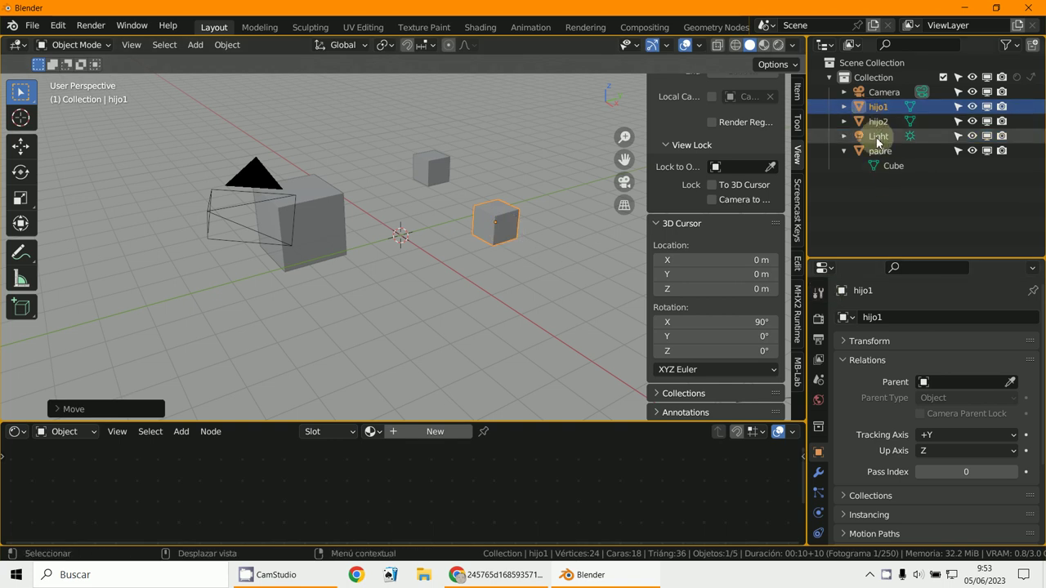
pyautogui.click(844, 150)
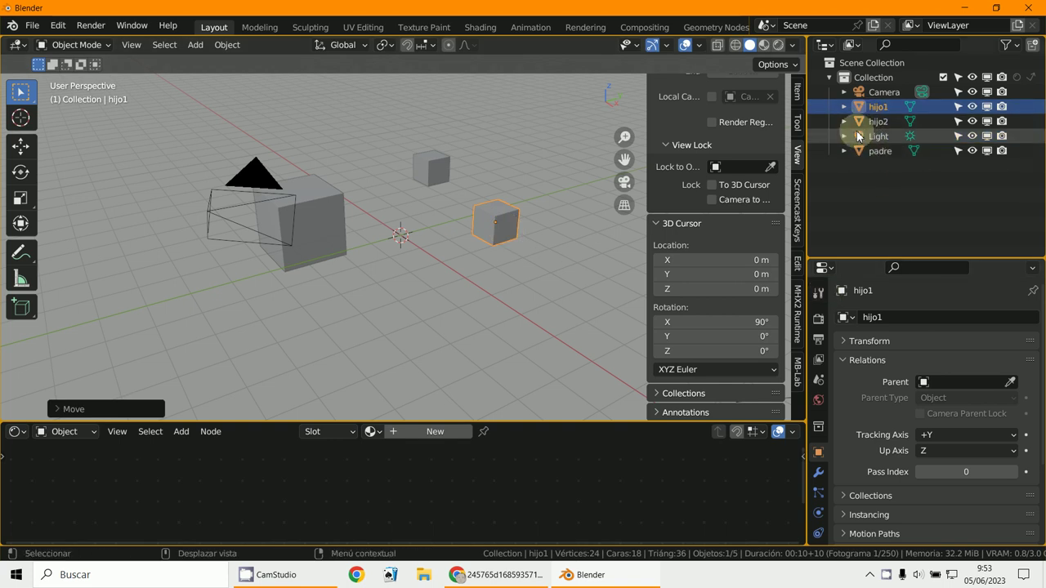
pyautogui.moveTo(883, 91); pyautogui.dragTo(398, 261)
pyautogui.rightClick(409, 263)
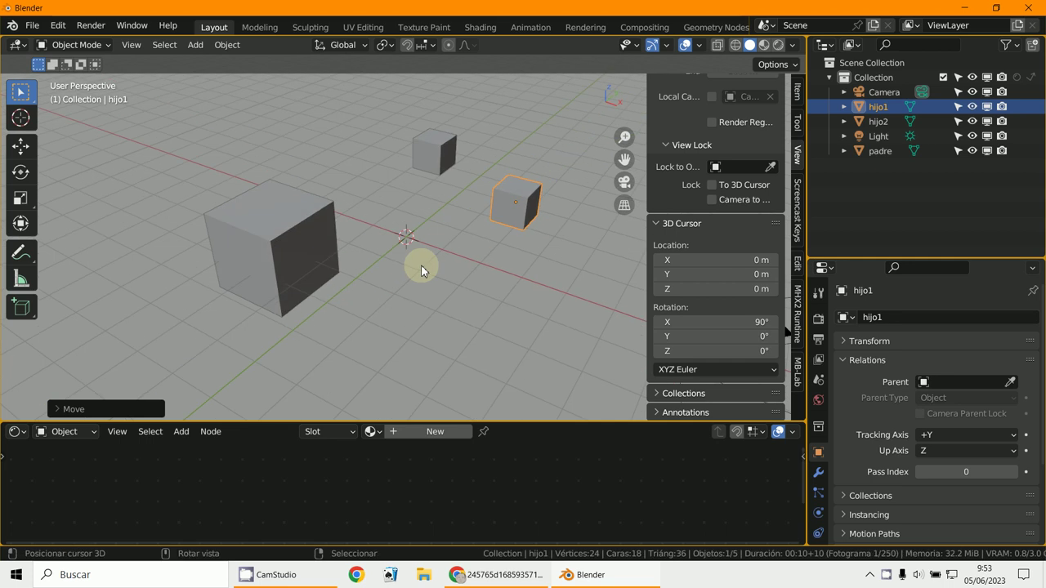
pyautogui.moveTo(433, 286); pyautogui.dragTo(440, 314, button='middle')
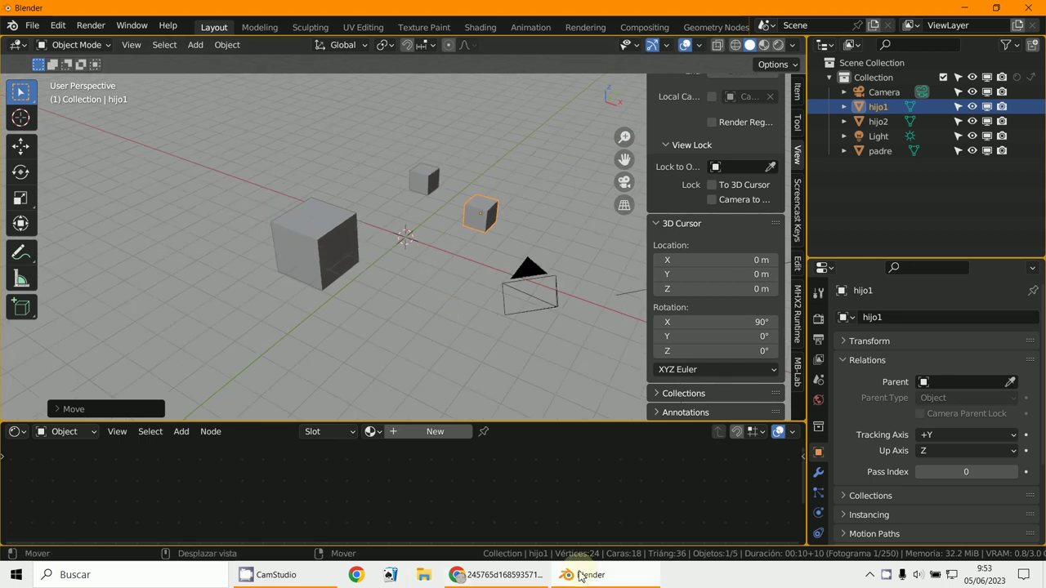
# Switch to Chrome and review the forum thread about the dashed line and its attached character screenshot.
pyautogui.click(523, 576)
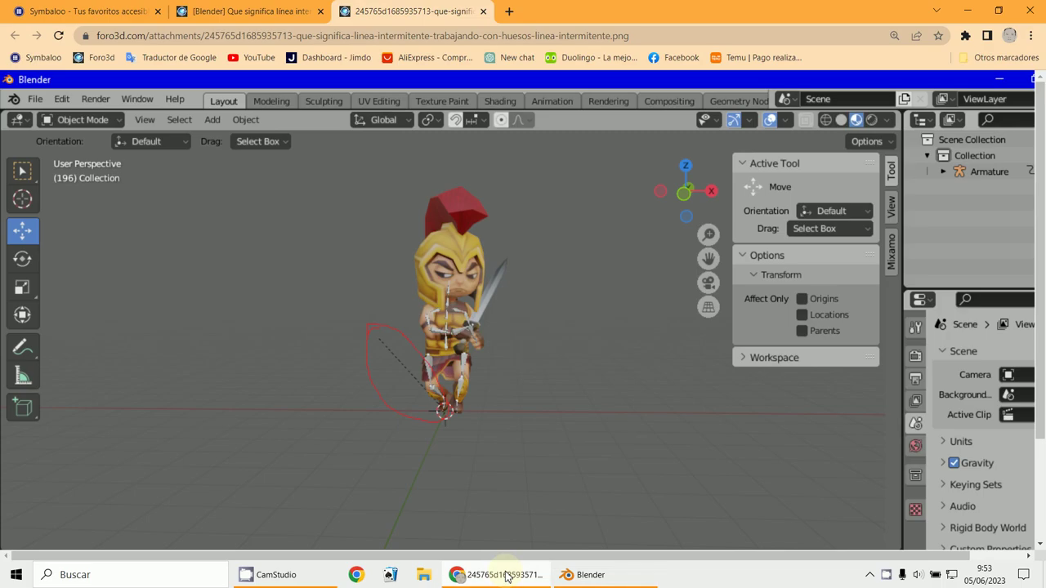
pyautogui.click(266, 9)
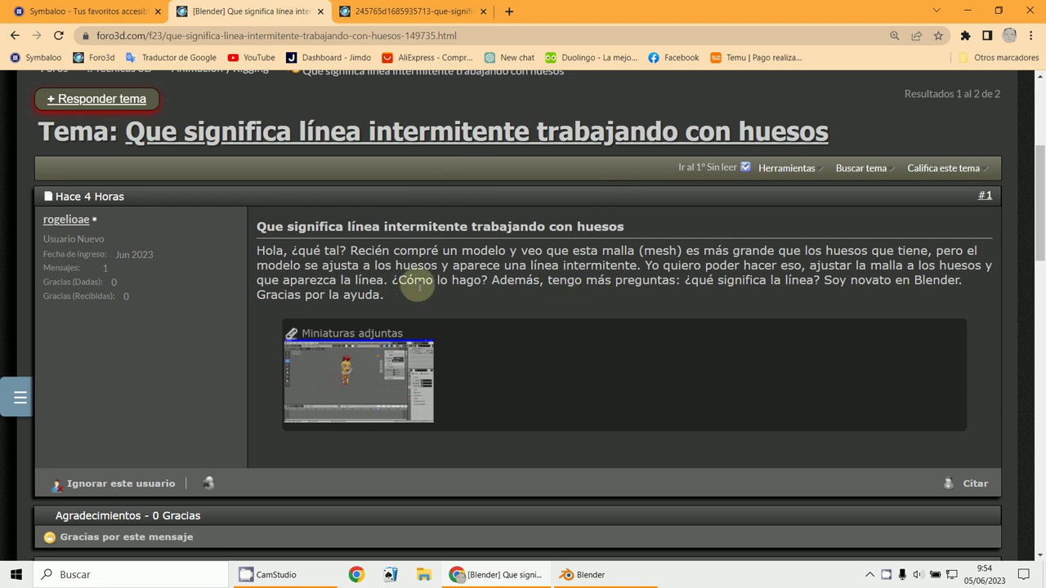
pyautogui.click(418, 8)
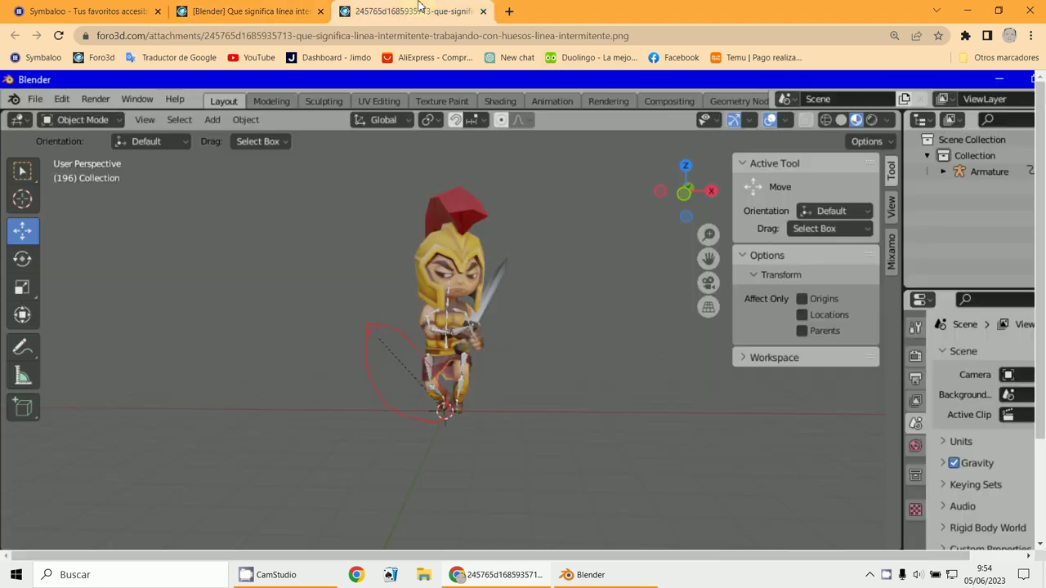